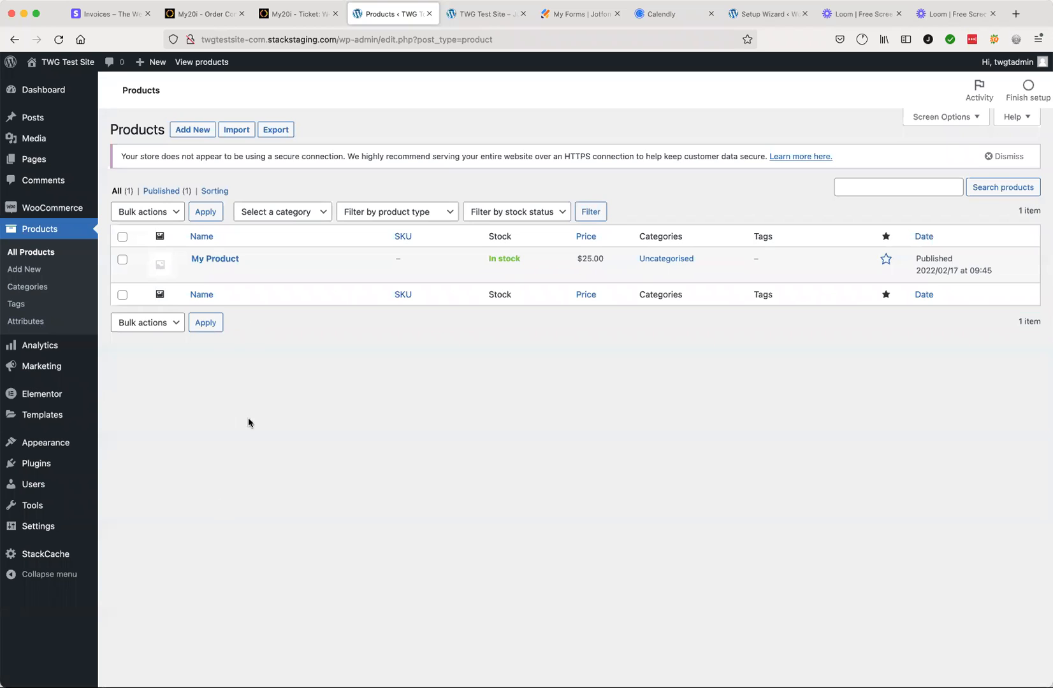
Step: Add a new product to the store and set its product type to Variable product
mouse_move(220, 266)
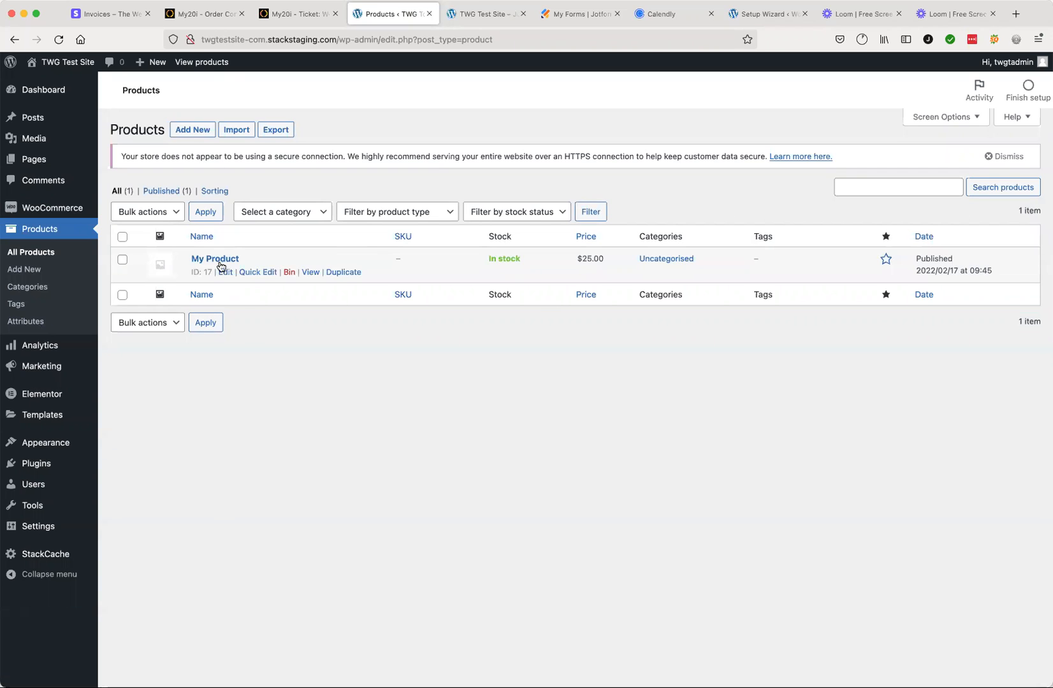
left_click(198, 132)
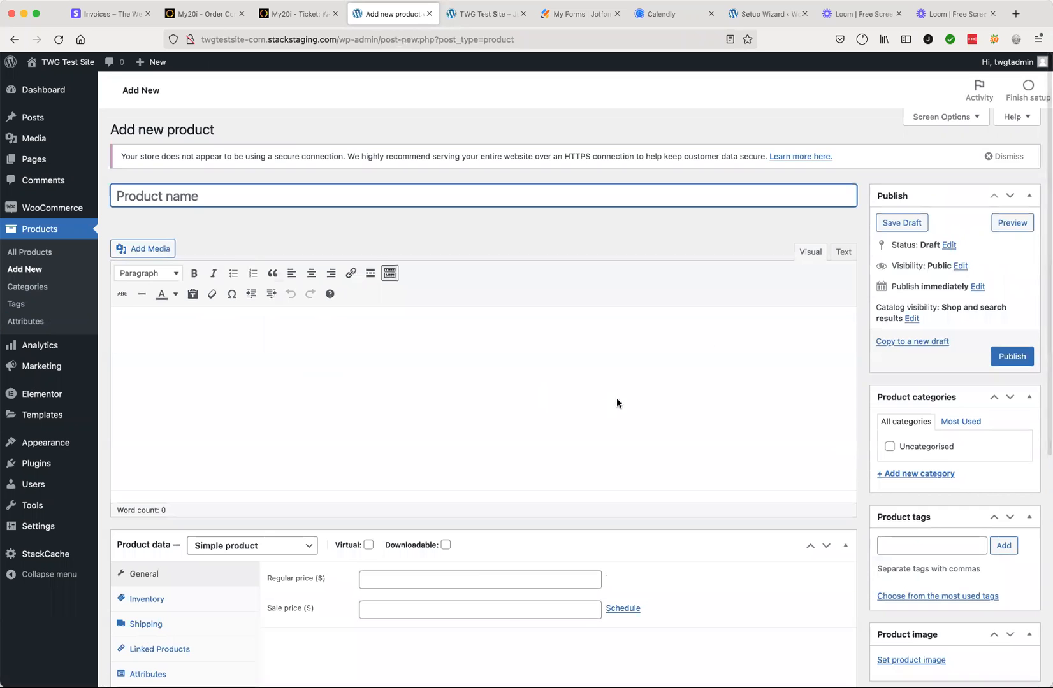
scroll(616, 397, "down", 2)
scroll(617, 400, "down", 5)
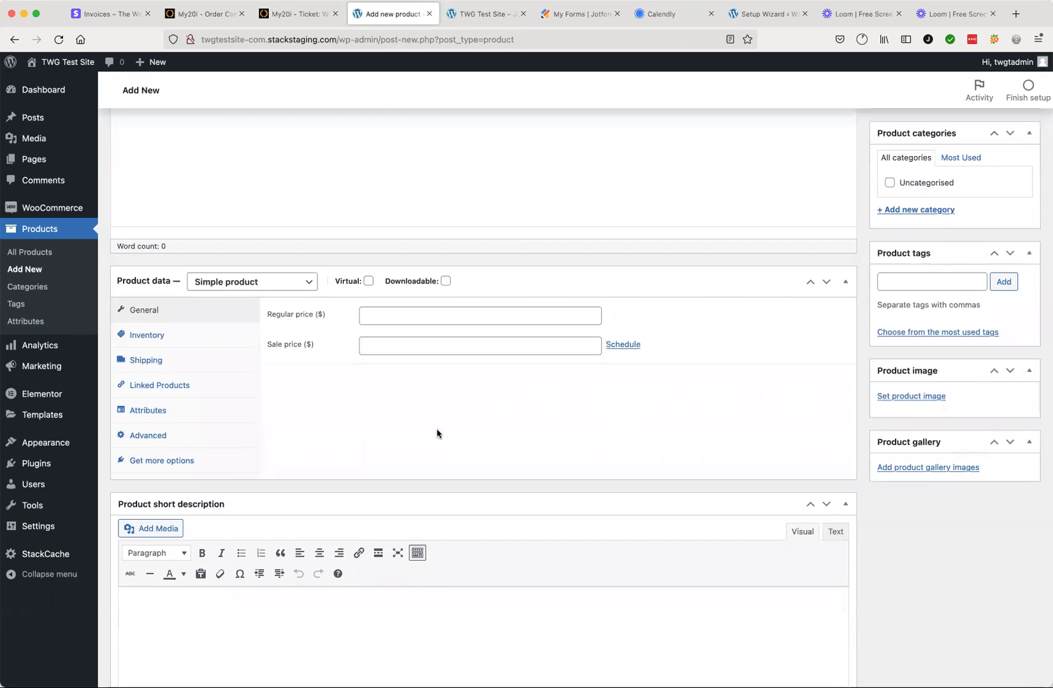
left_click(259, 283)
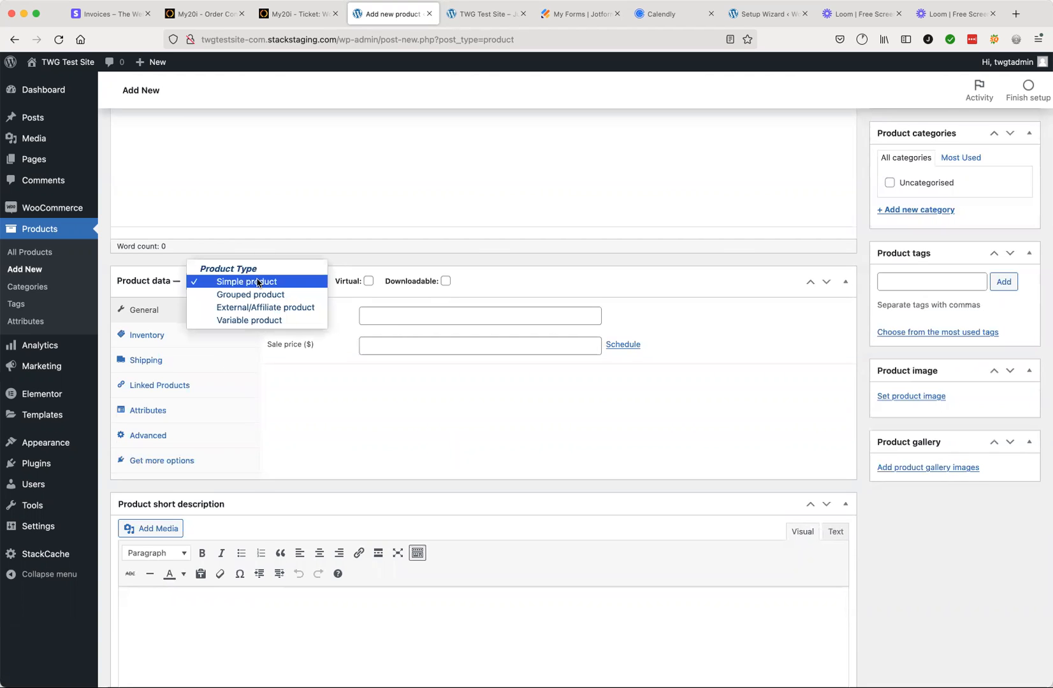
left_click(258, 321)
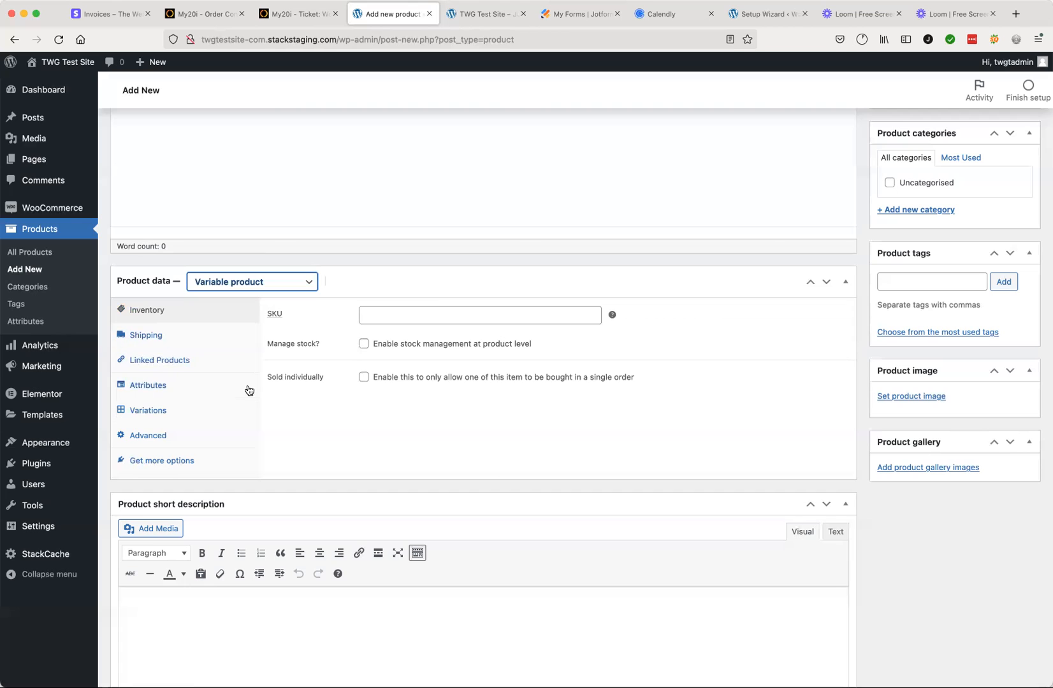
Step: Add a custom product attribute named "Colour" to the new product
left_click(154, 387)
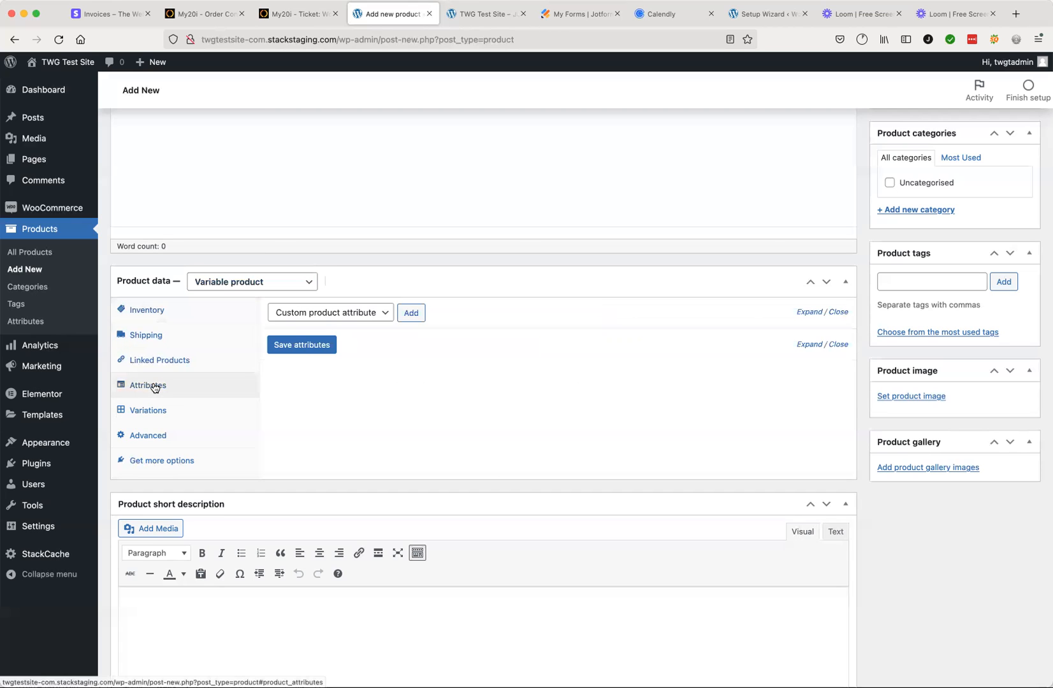
left_click(382, 314)
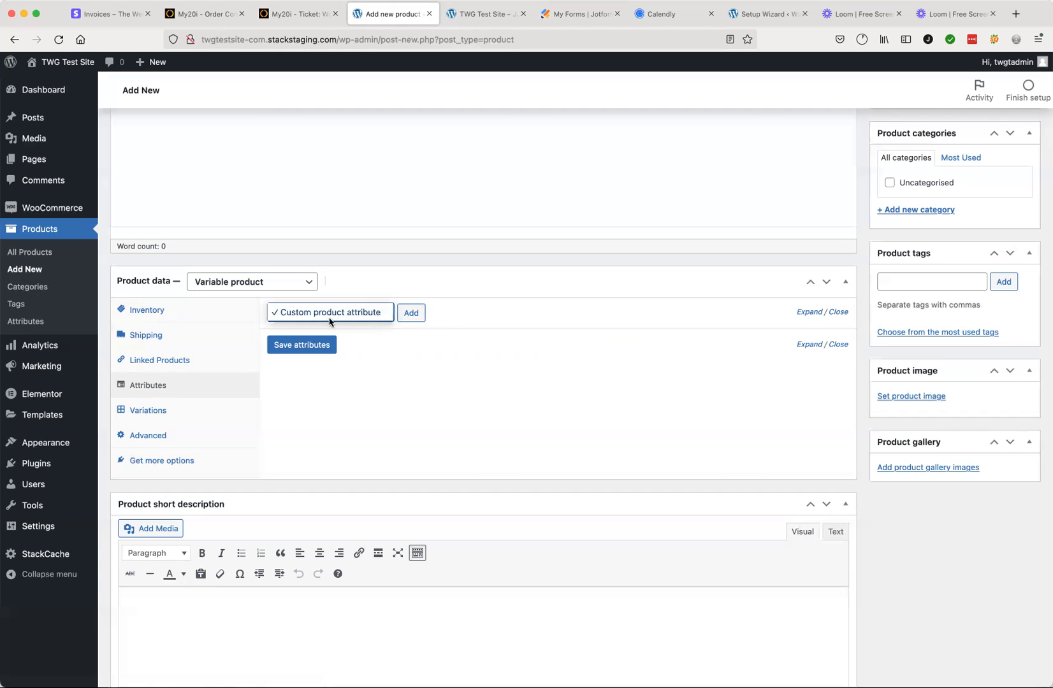
left_click(298, 313)
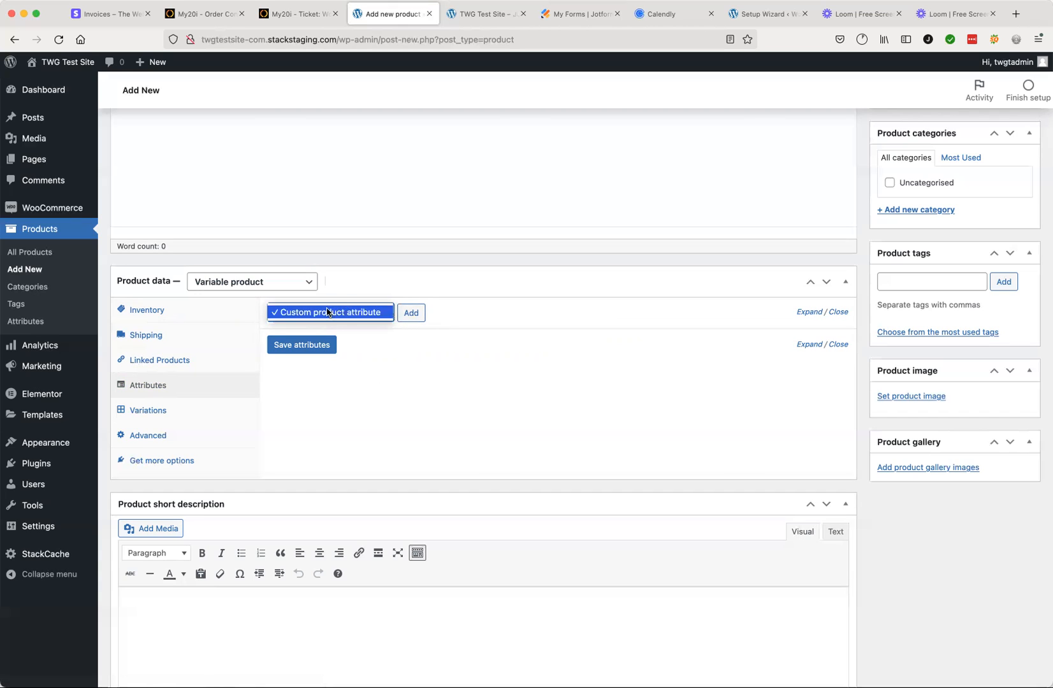
left_click(350, 313)
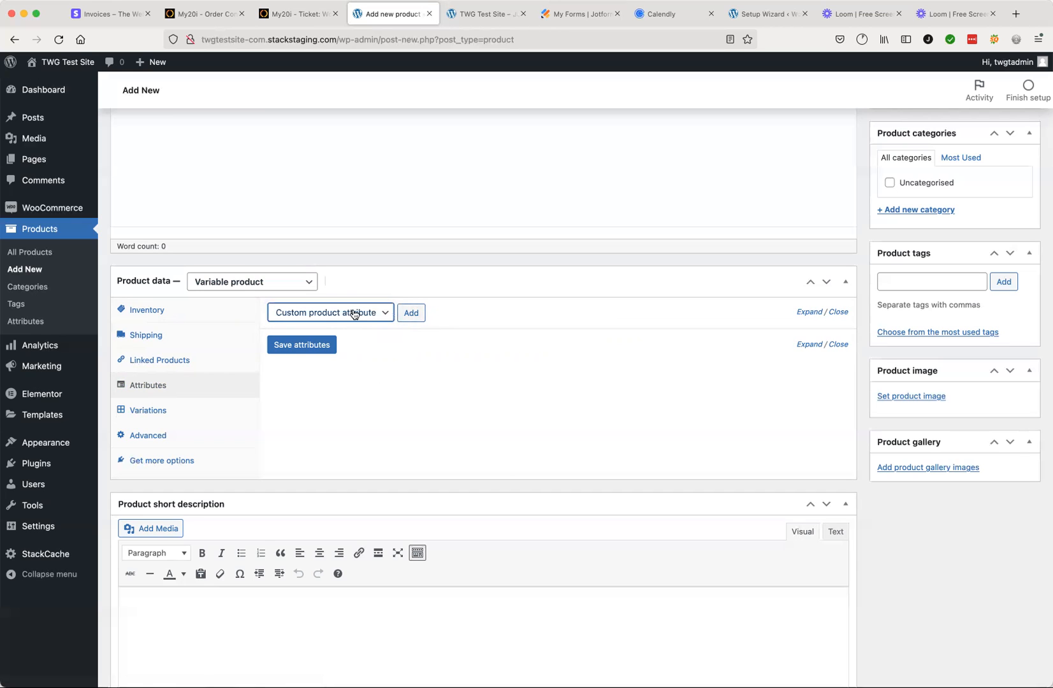
left_click(410, 313)
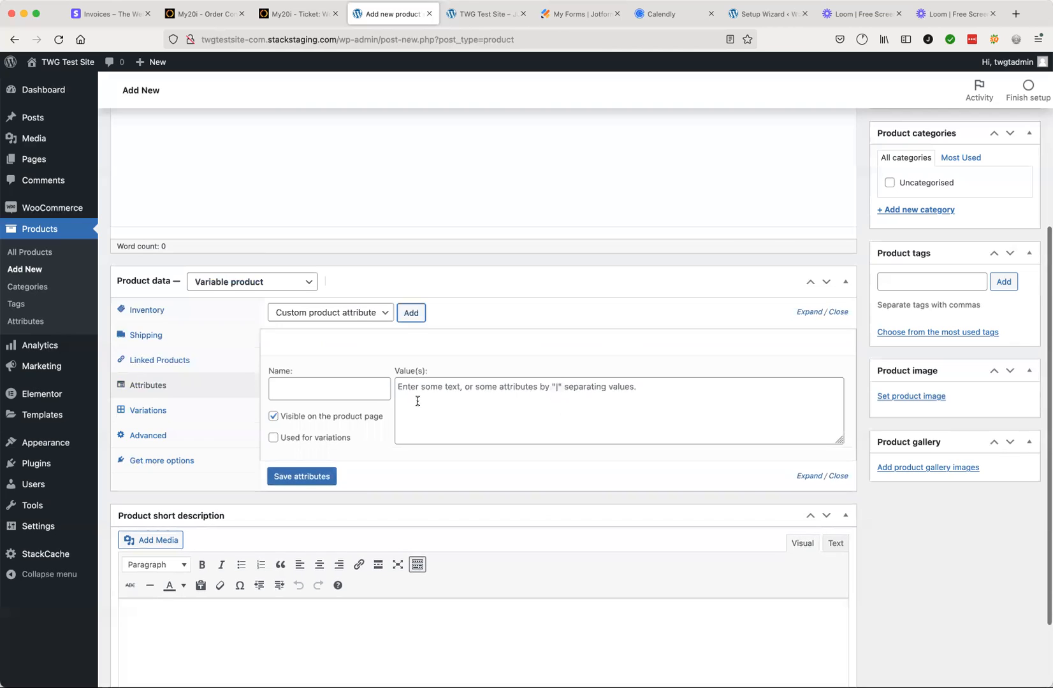
left_click(339, 392)
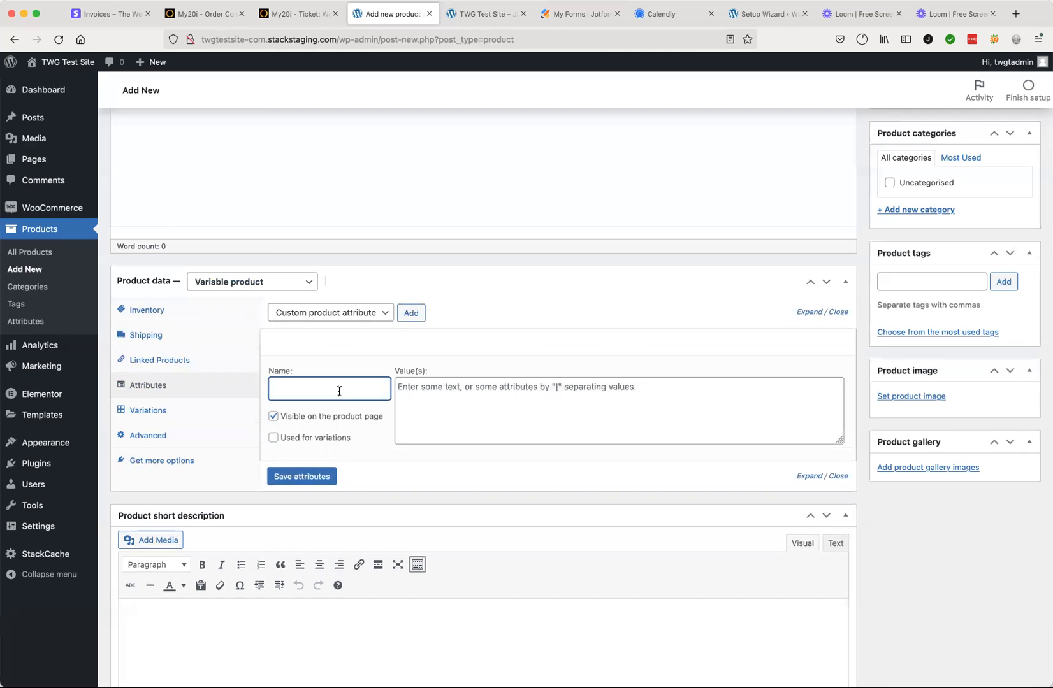
type("Colour")
Step: Give the Colour attribute the values Red|Blue|White, enable it for variations and save the attributes
left_click(433, 391)
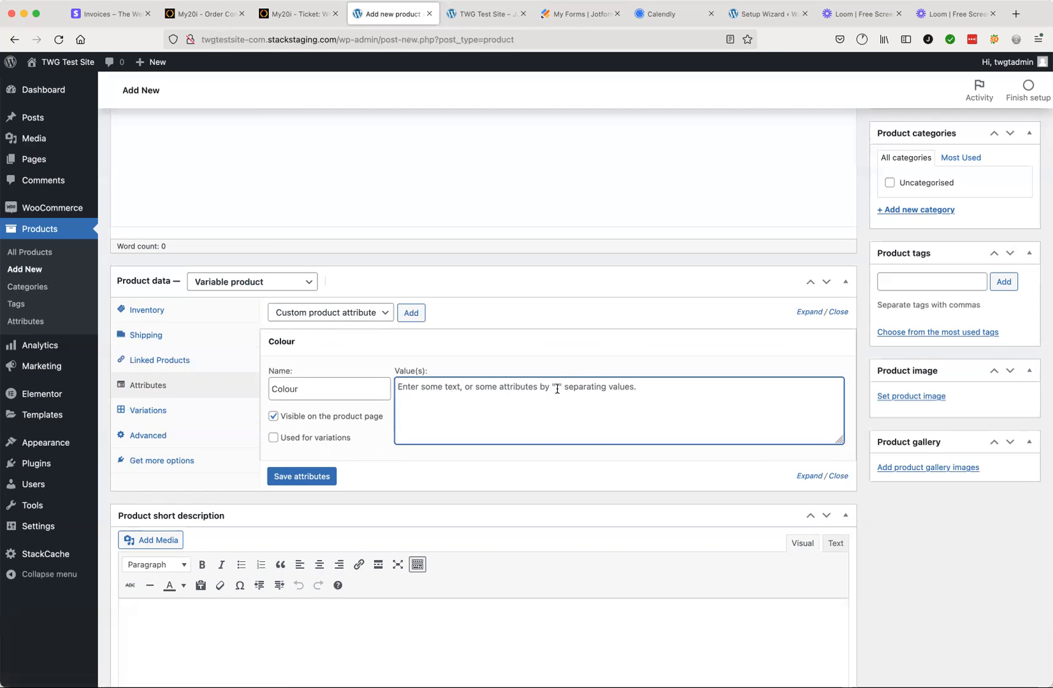
type("Red|B")
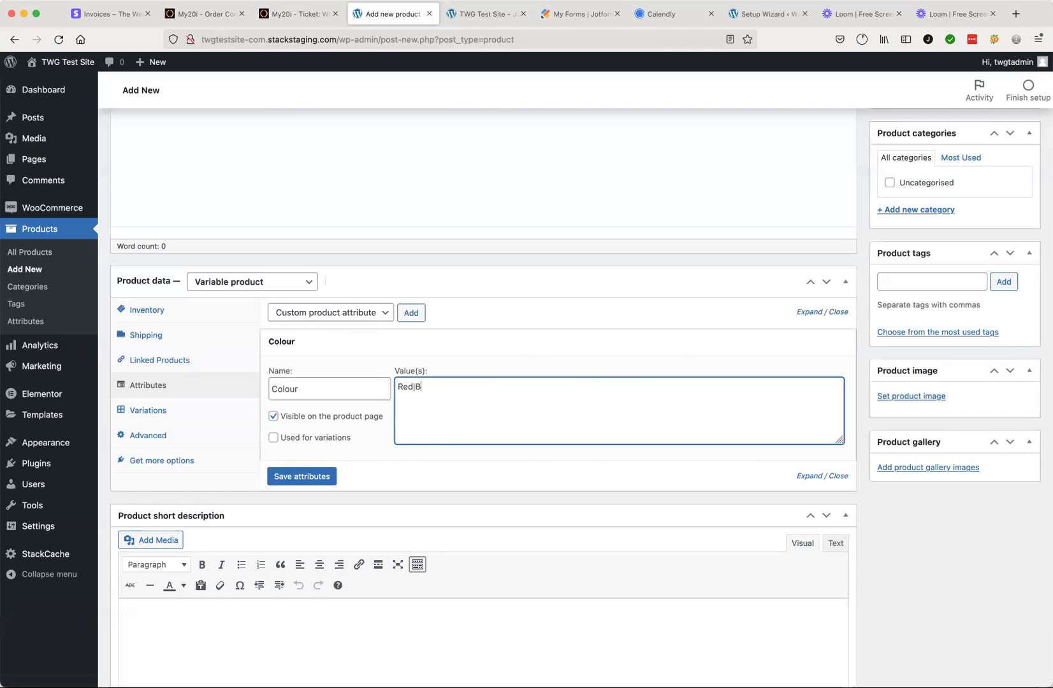
type("lue| White")
left_click(439, 387)
key("BackSpace")
left_click(274, 438)
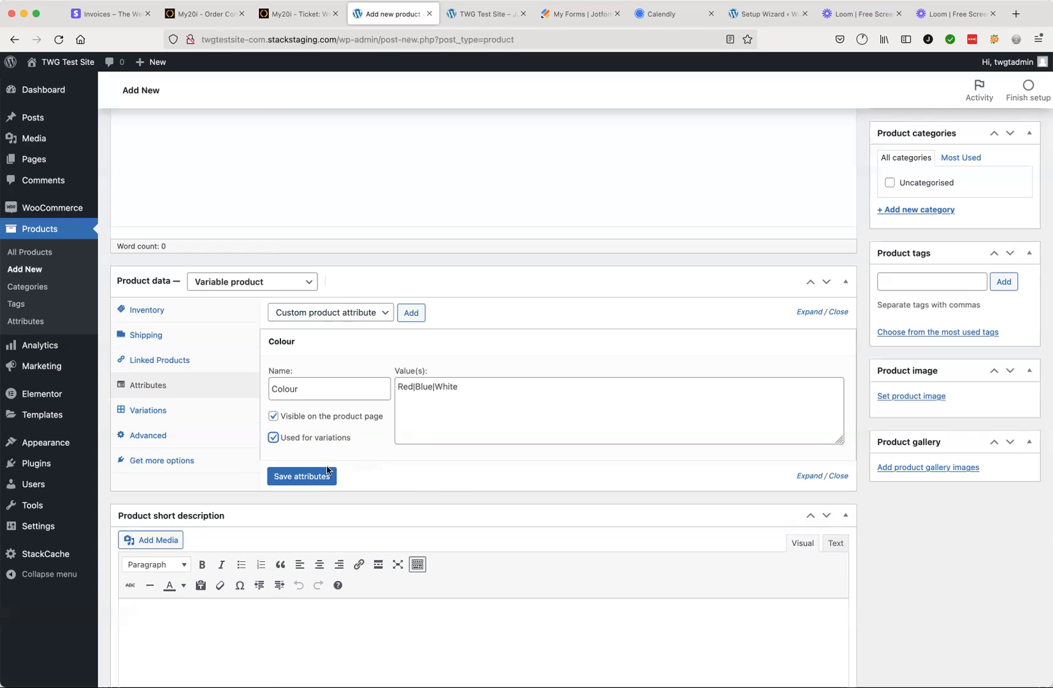
left_click(309, 478)
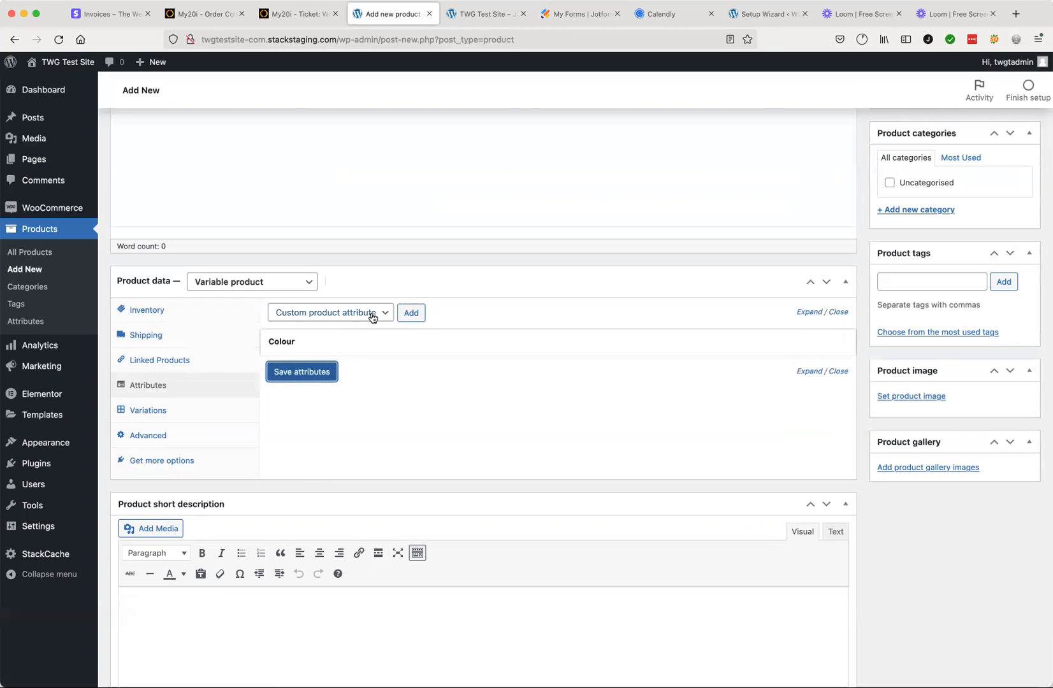
Step: Add a second custom attribute "Size" with the values S|M|L, enable it for variations and save the attributes
left_click(411, 313)
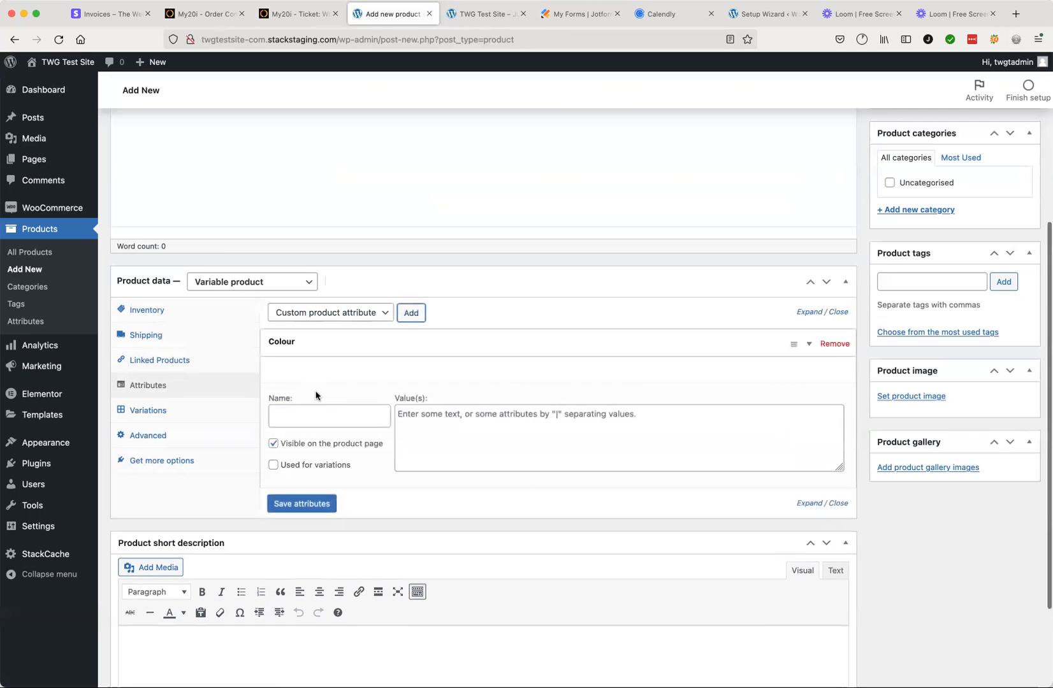
left_click(312, 415)
type("Size")
left_click(450, 413)
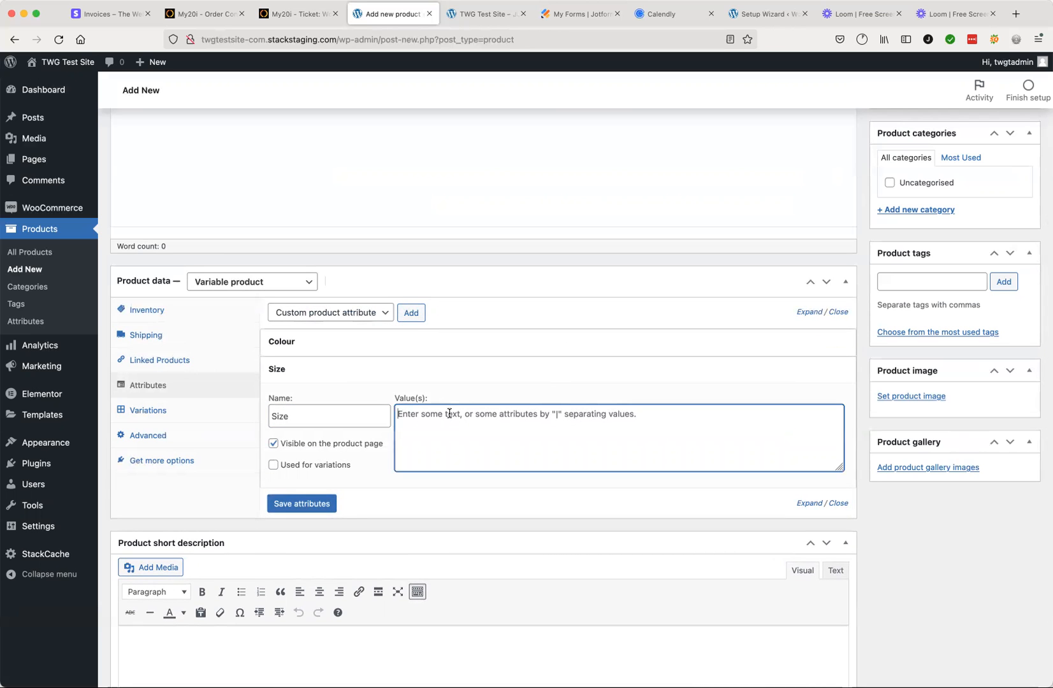
type("S|M|L")
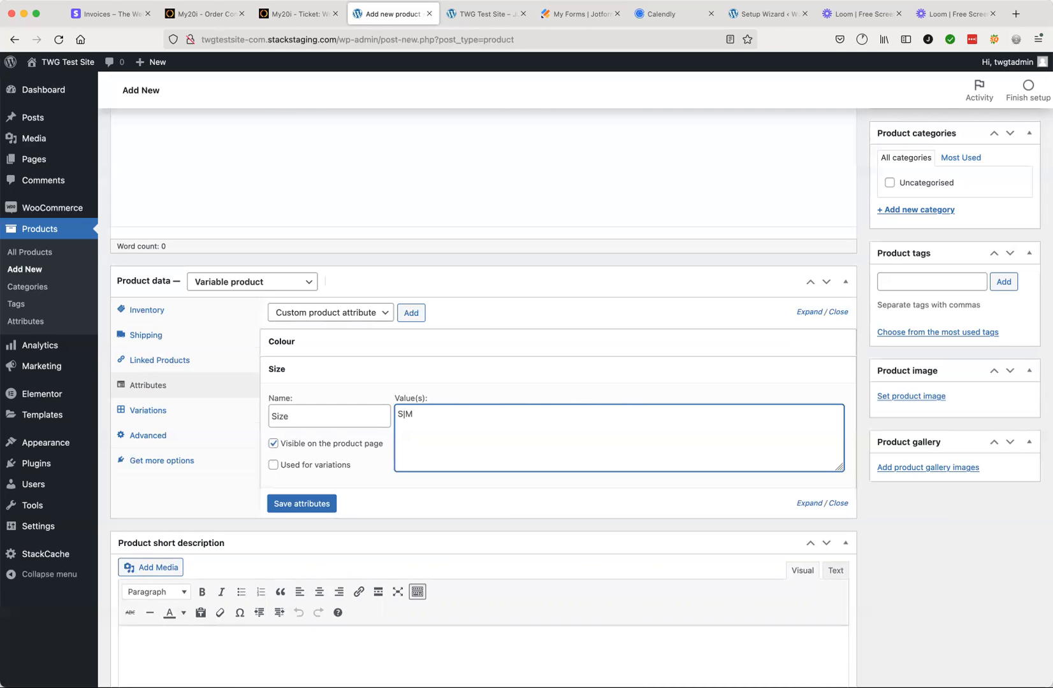
left_click(300, 467)
left_click(301, 504)
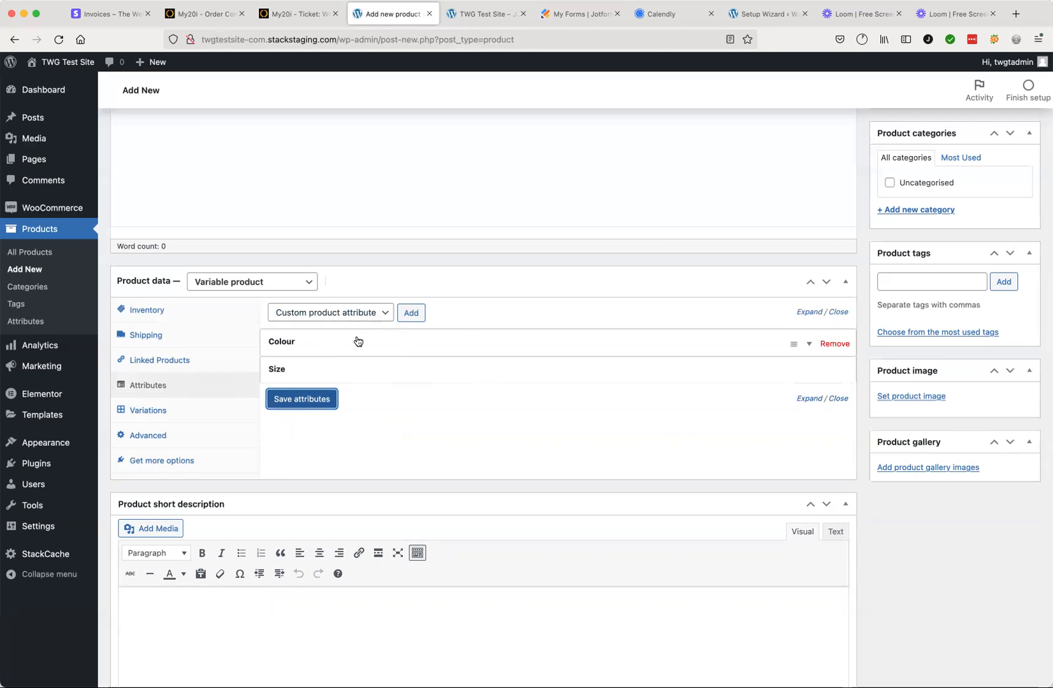
Step: Create the product's variations from all attributes, covering every combination of Colour and Size
left_click(146, 413)
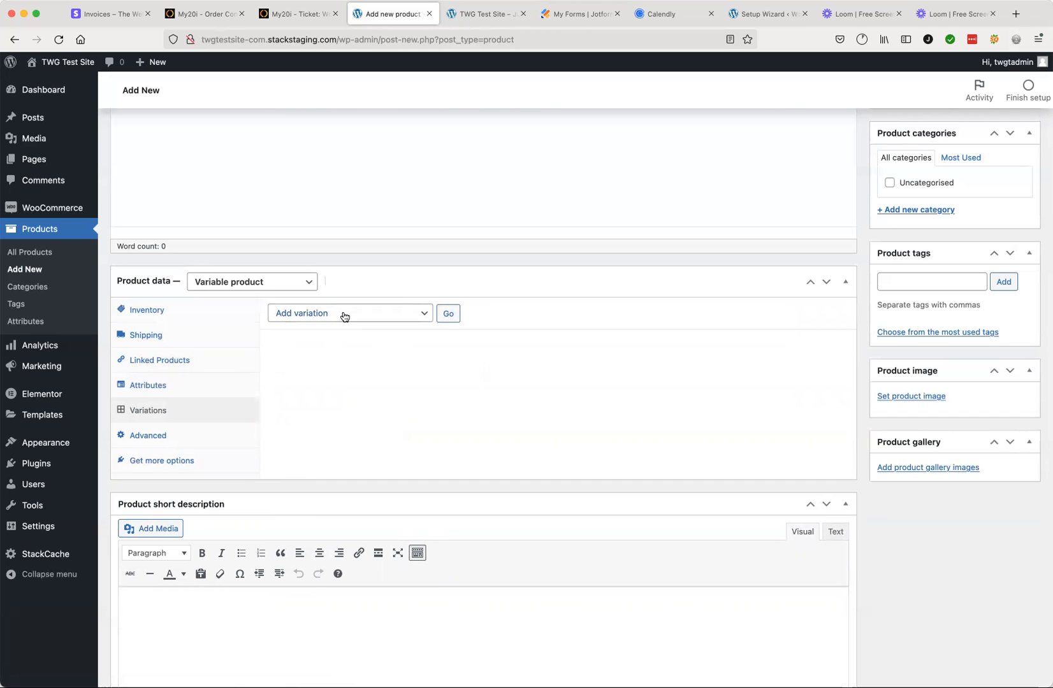
left_click(344, 316)
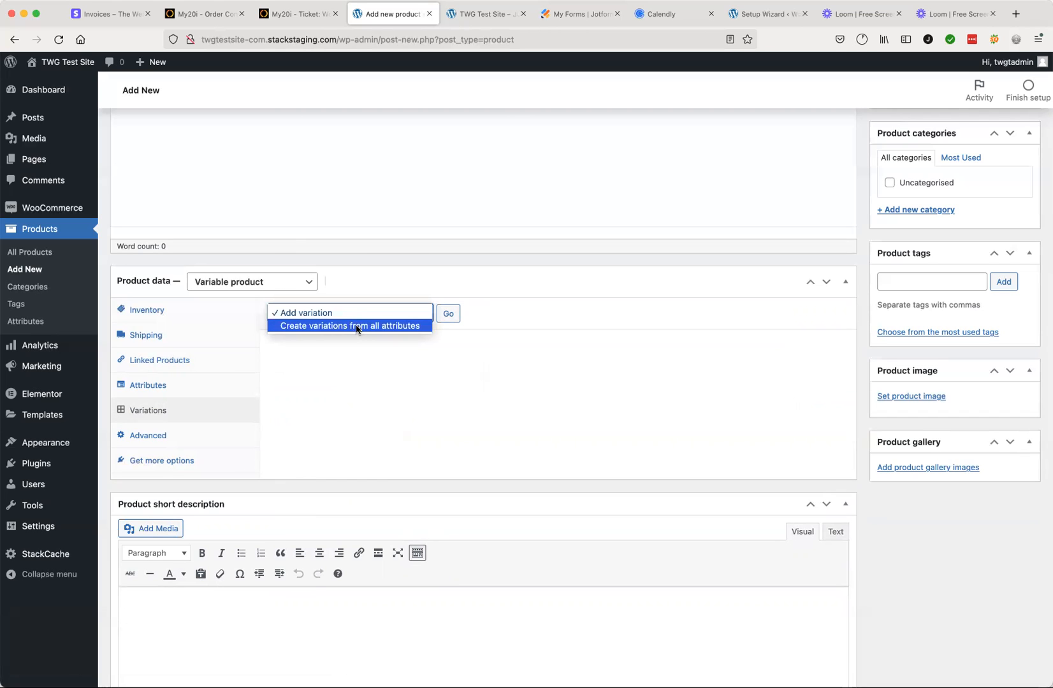
left_click(357, 326)
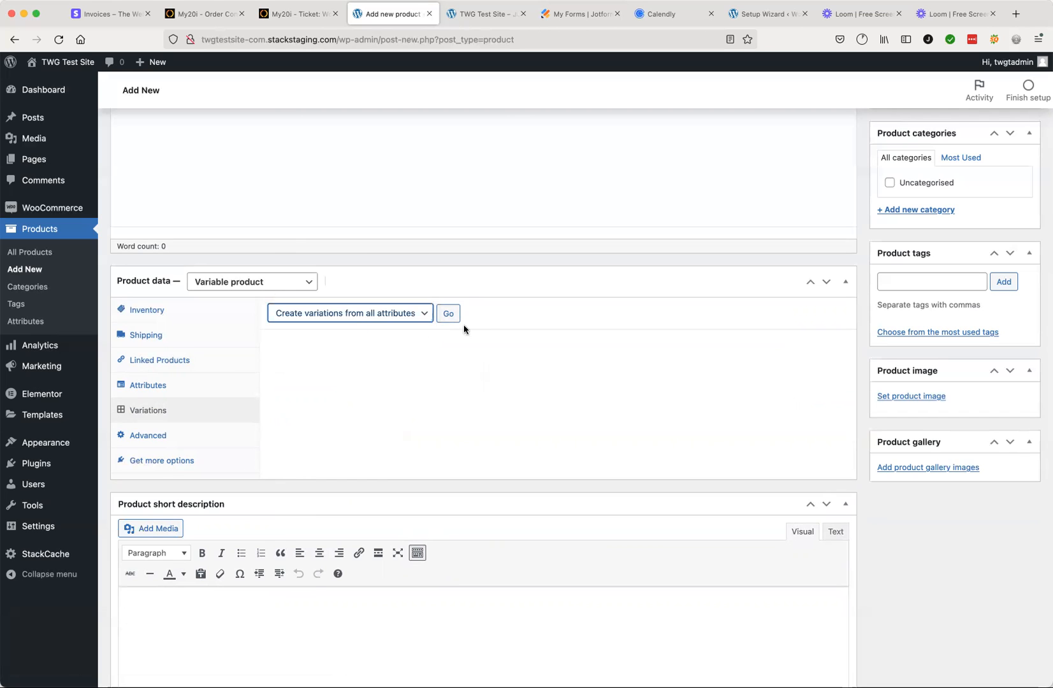
left_click(449, 314)
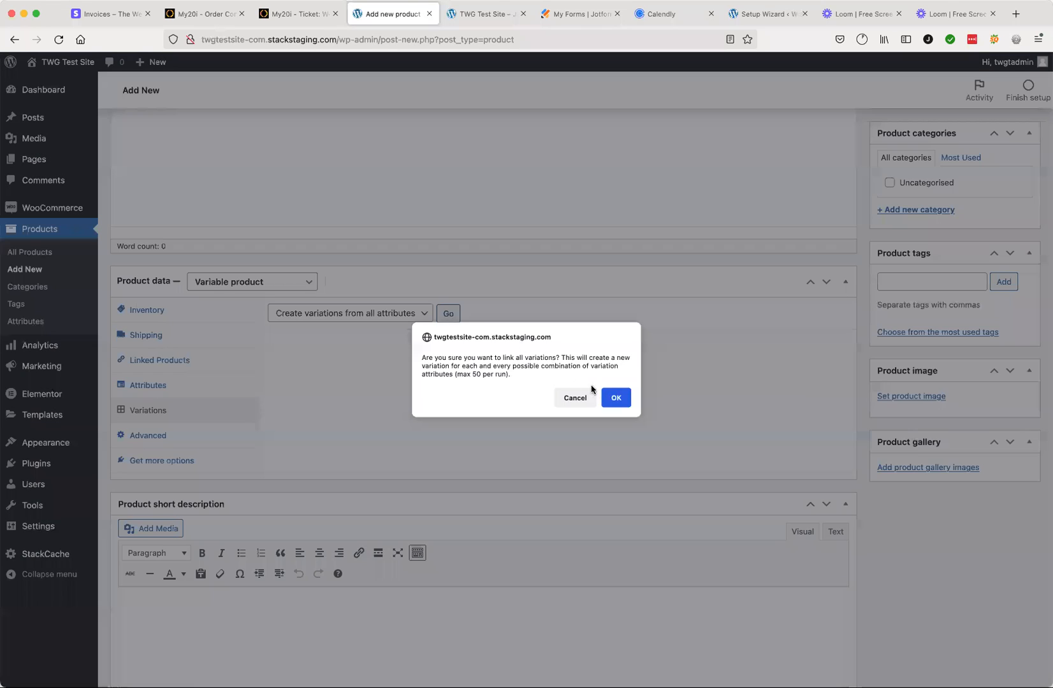
left_click(616, 398)
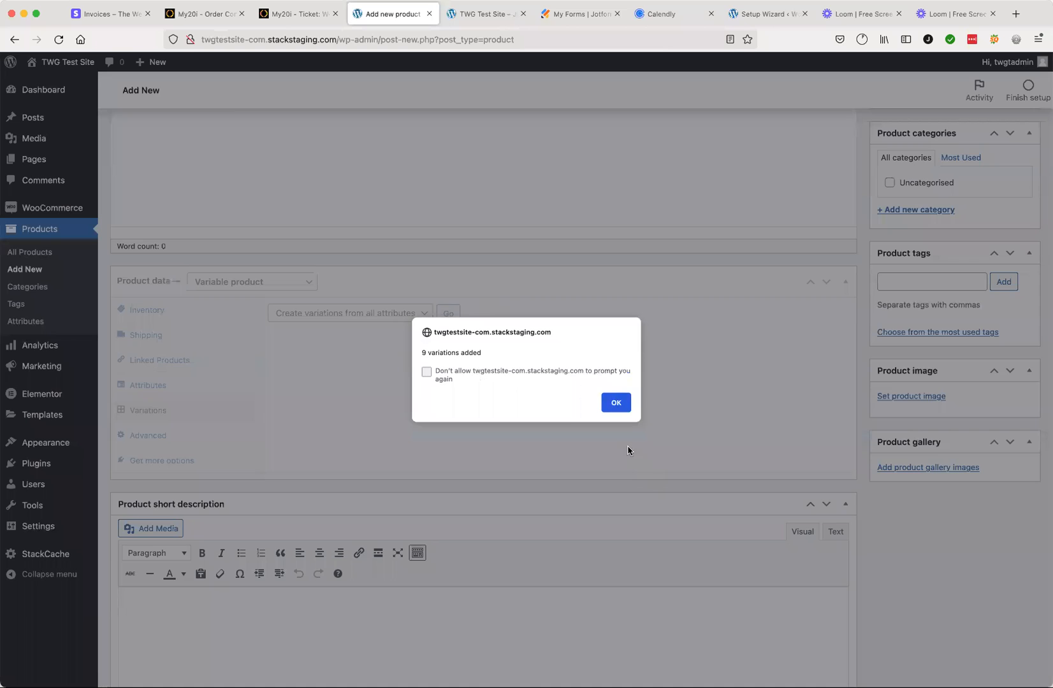
left_click(616, 402)
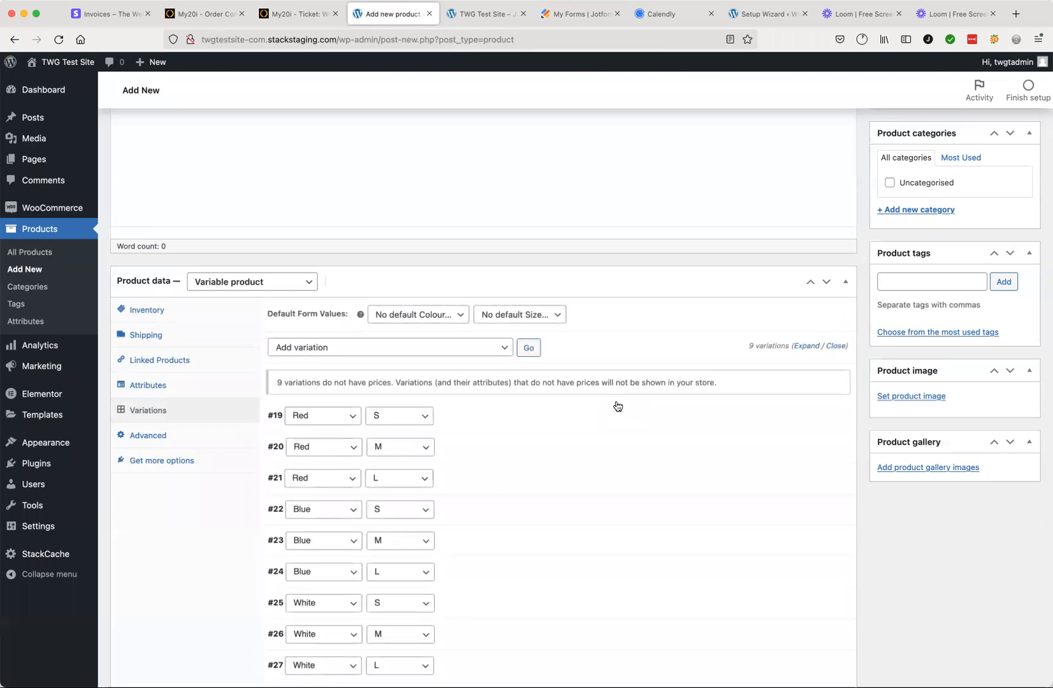
Step: Set the regular price of the Red, size S variation to 25
scroll(592, 494, "down", 3)
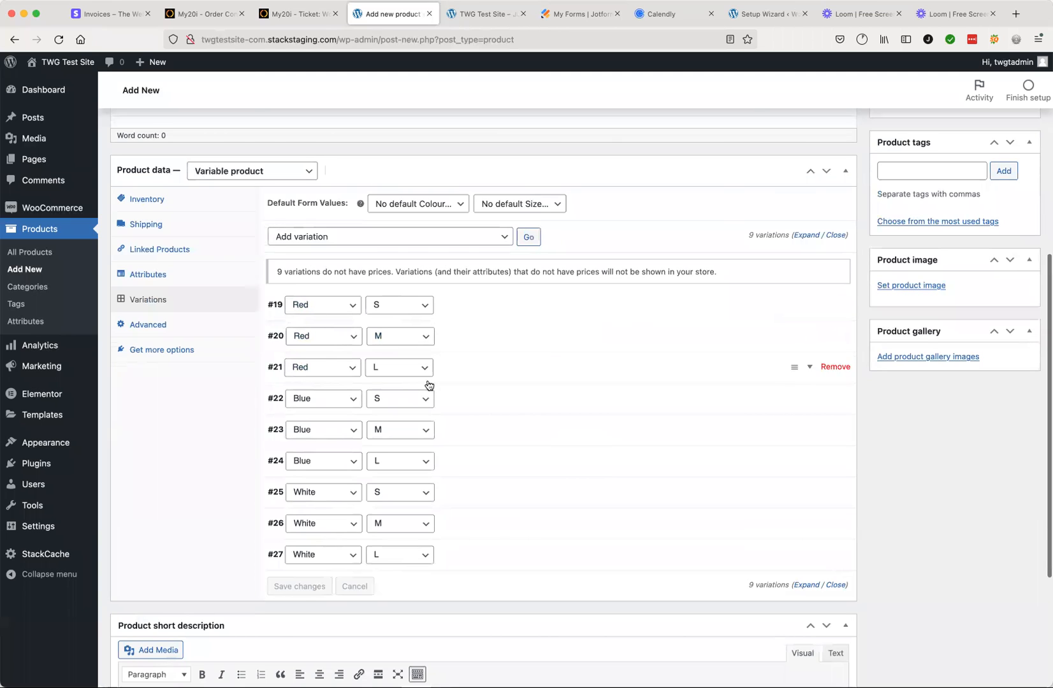
left_click(501, 306)
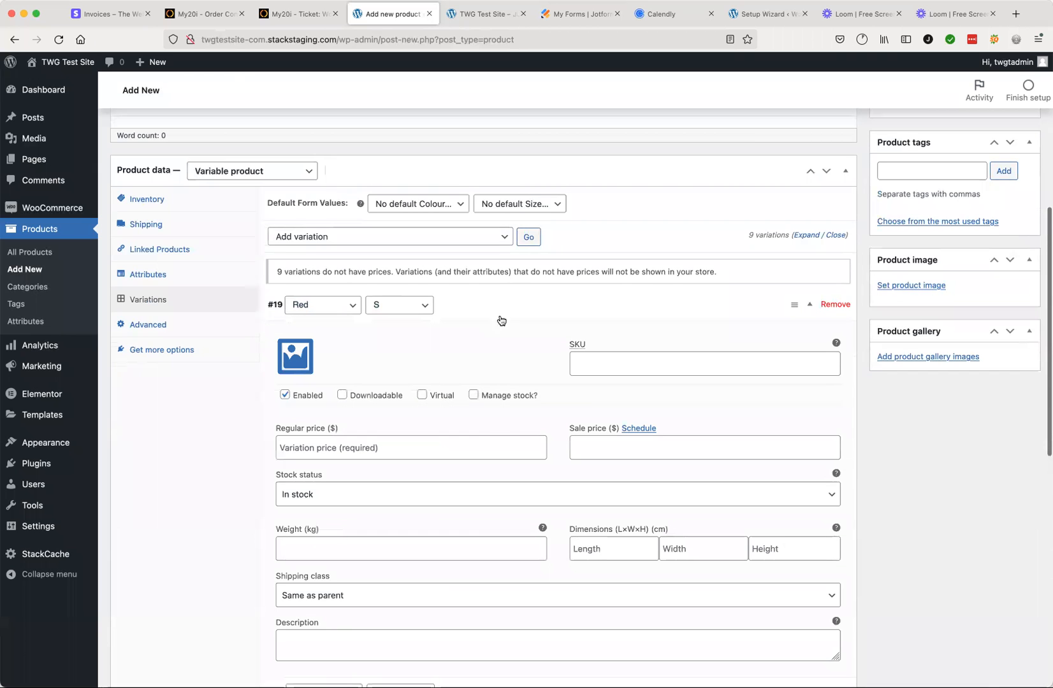
scroll(484, 431, "down", 5)
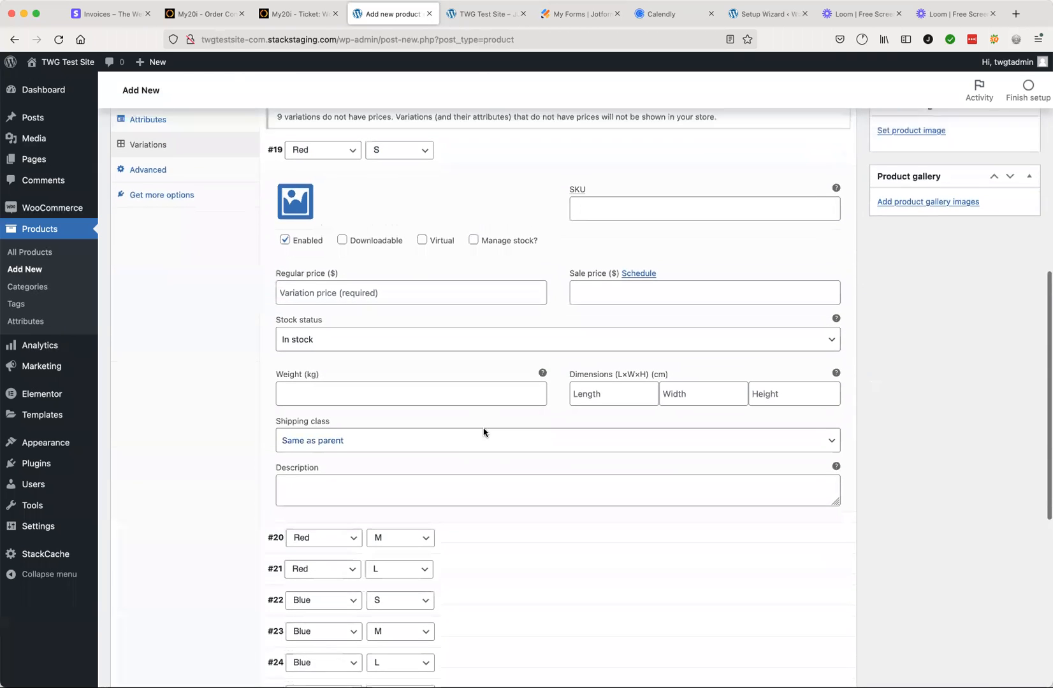
scroll(483, 432, "up", 1)
left_click(348, 302)
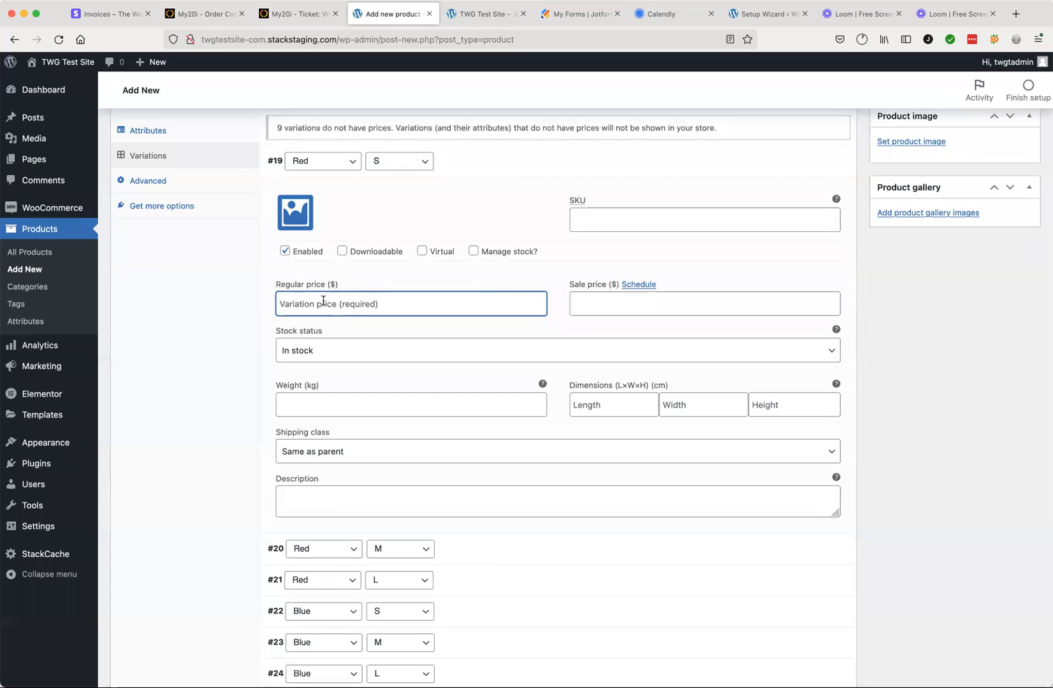
type("25")
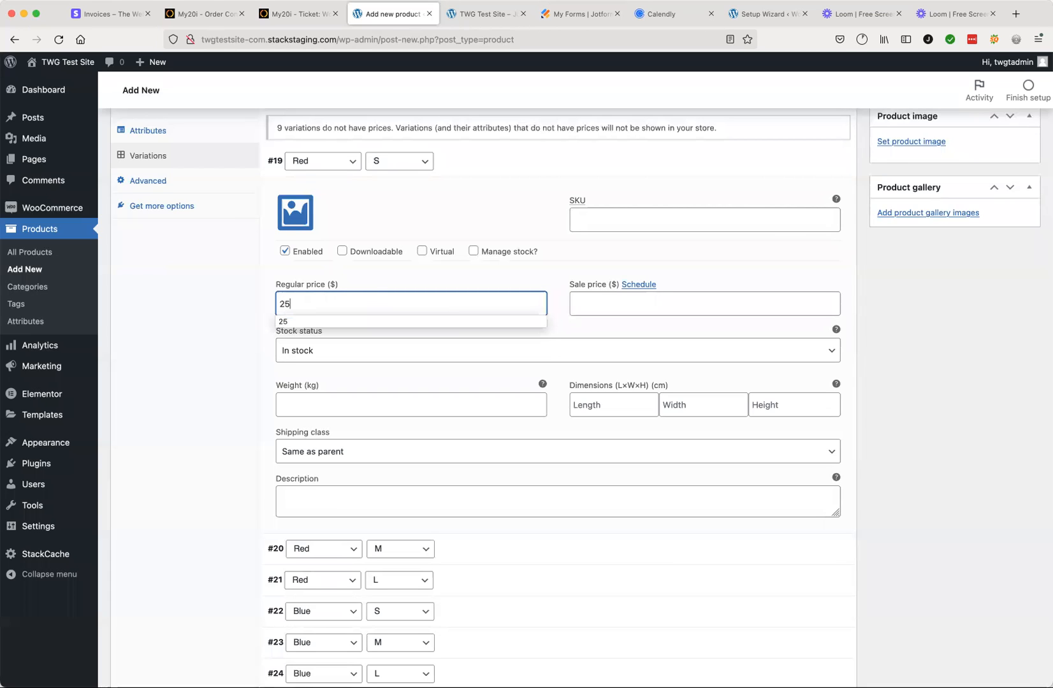
left_click(370, 274)
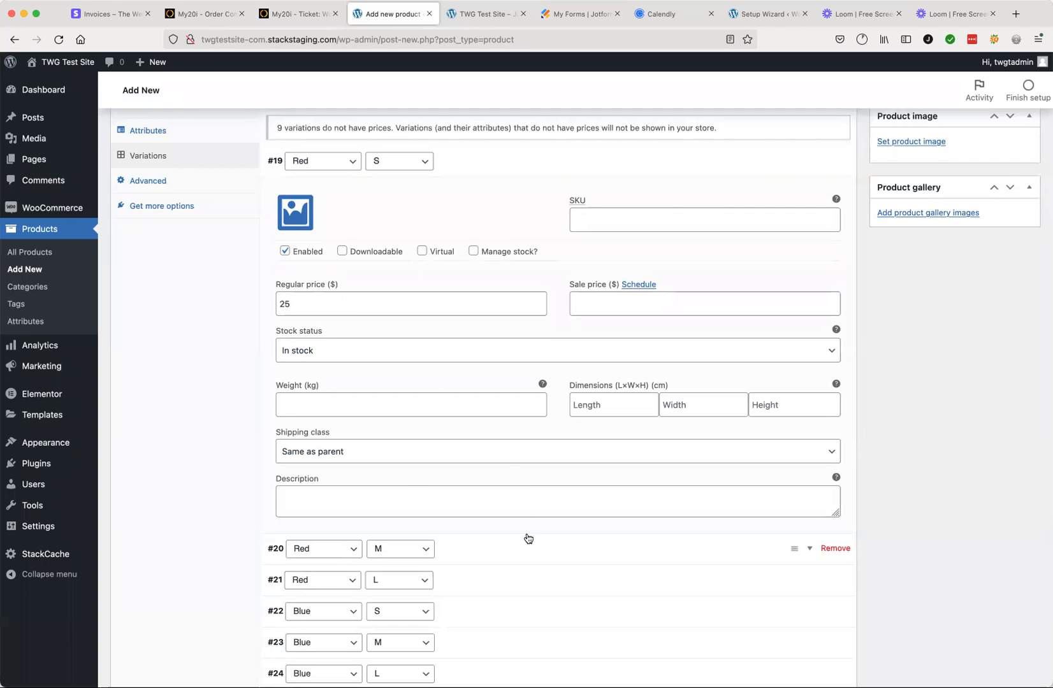
Step: Review the remaining colour and size variations and the settings of the Red, size S variation
scroll(491, 474, "up", 1)
scroll(491, 472, "up", 1)
scroll(491, 469, "down", 2)
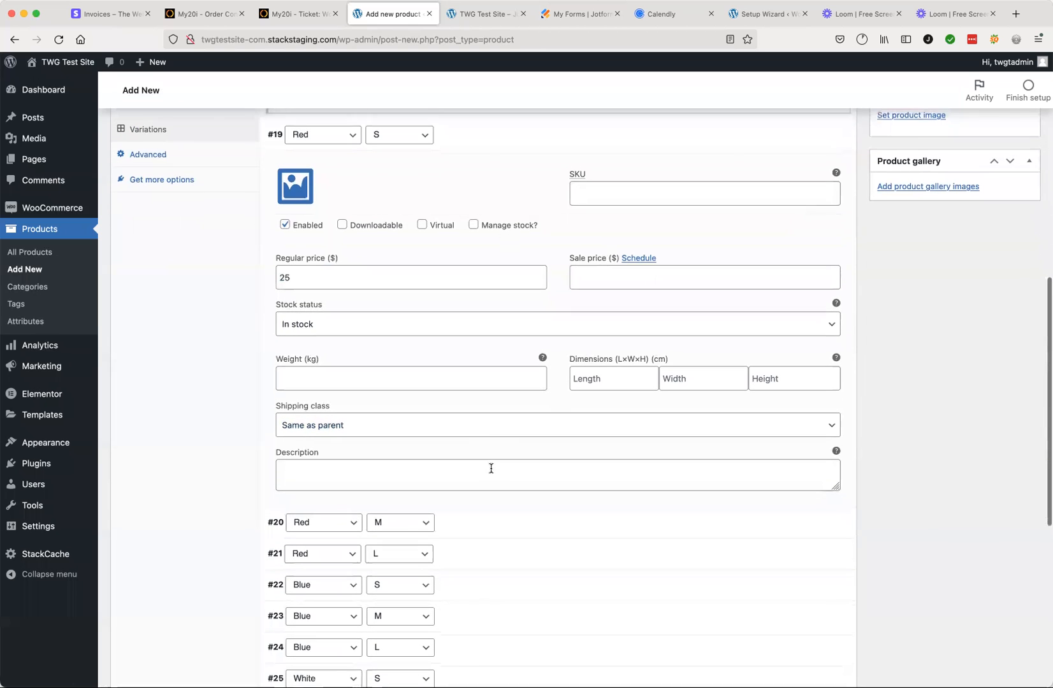
scroll(491, 523, "down", 5)
scroll(492, 522, "down", 1)
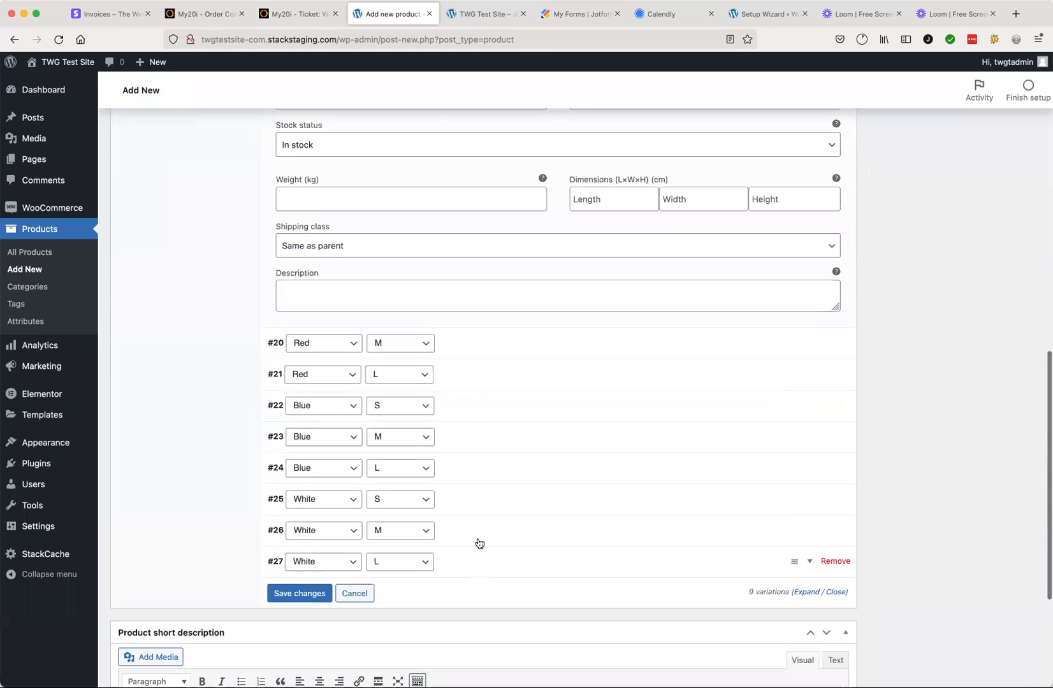
scroll(414, 385, "up", 2)
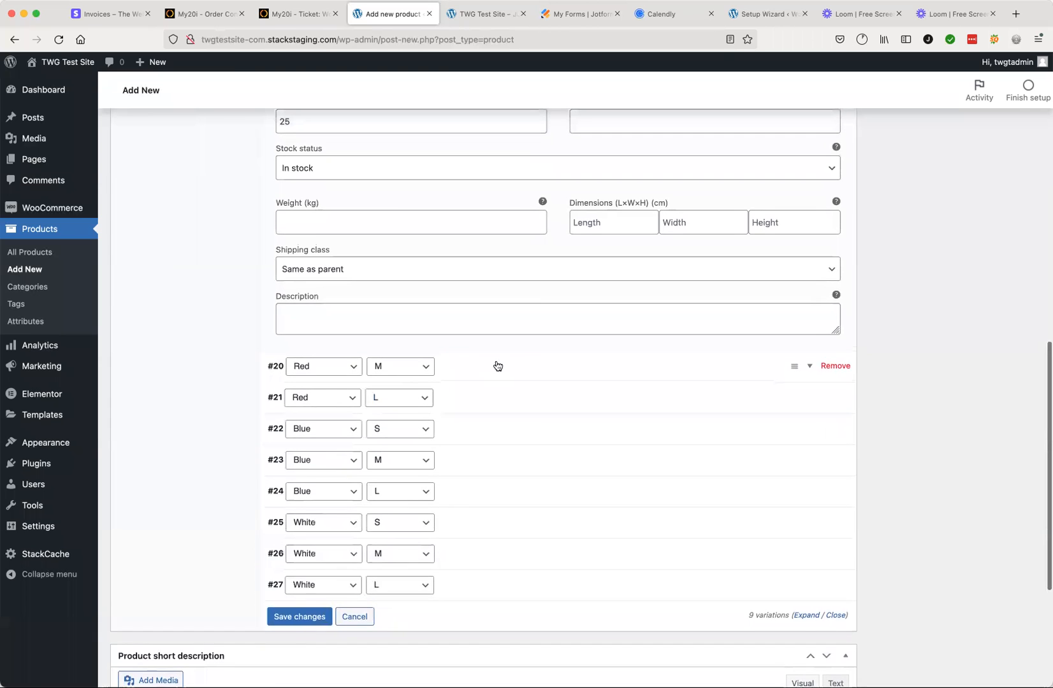
scroll(497, 365, "up", 3)
scroll(496, 363, "up", 5)
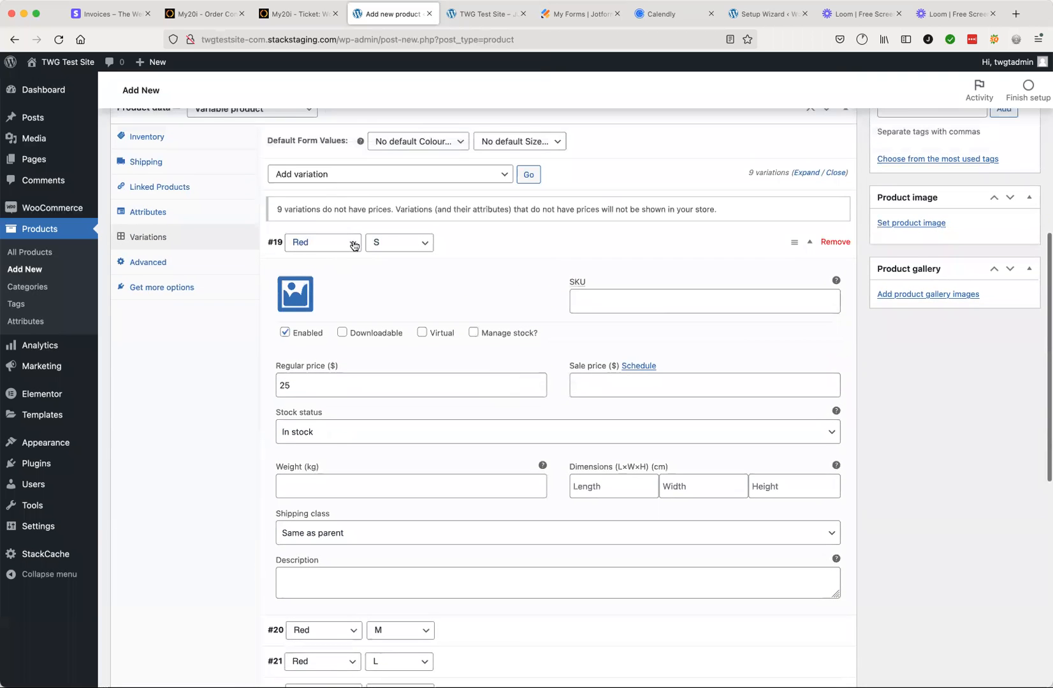
Step: Change the Red, size S variation to apply to any colour and any size, and save the variation changes
left_click(349, 243)
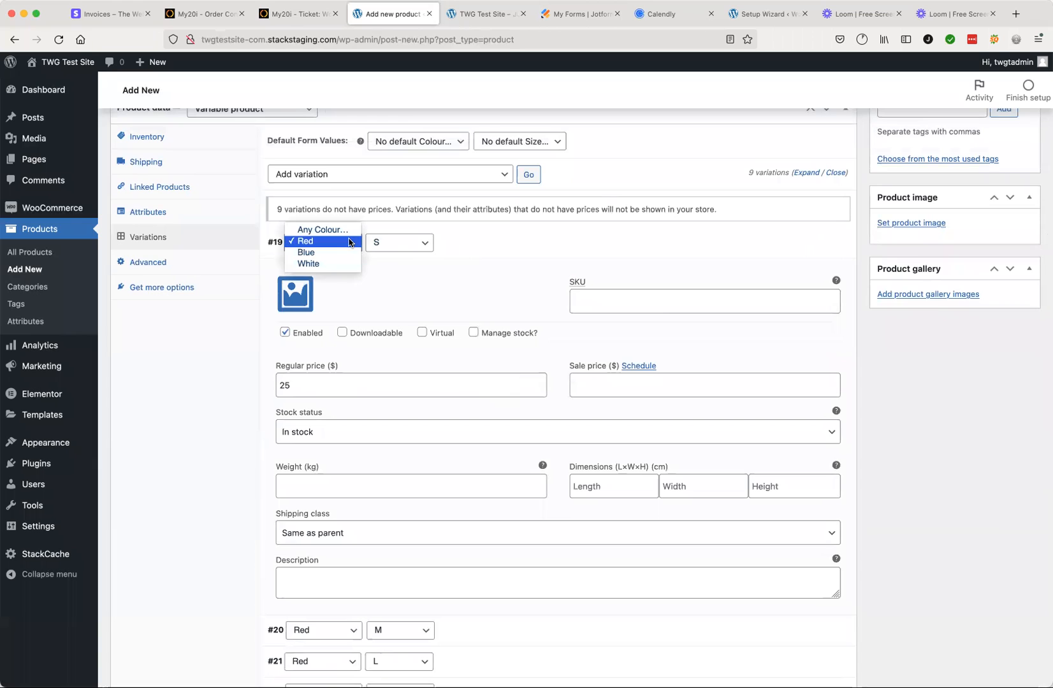
left_click(329, 230)
left_click(418, 244)
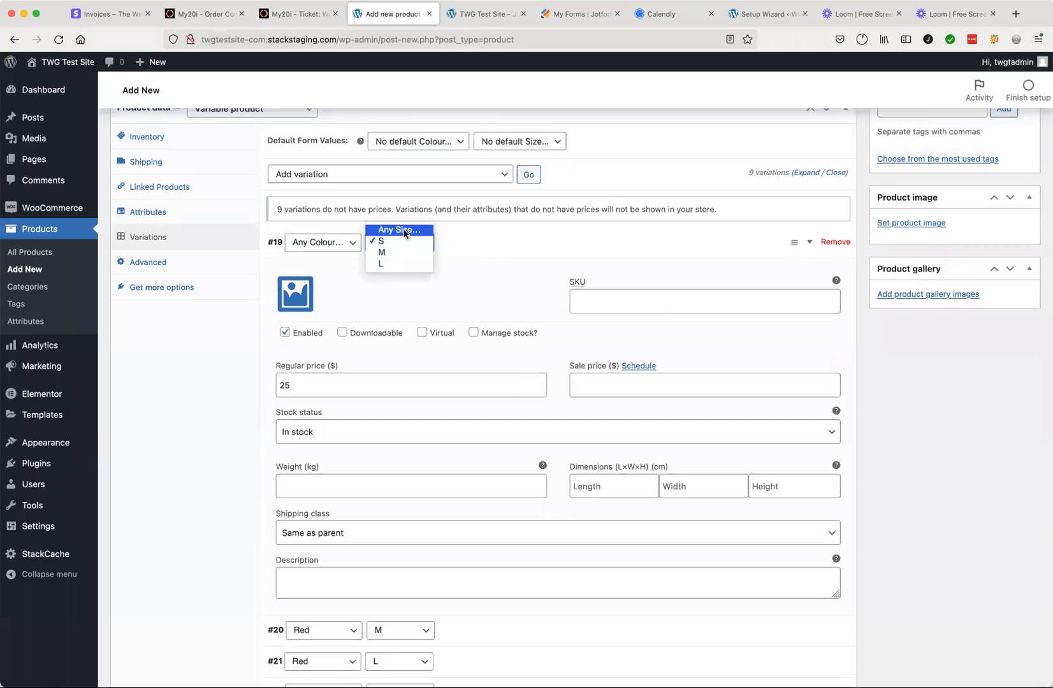
left_click(402, 230)
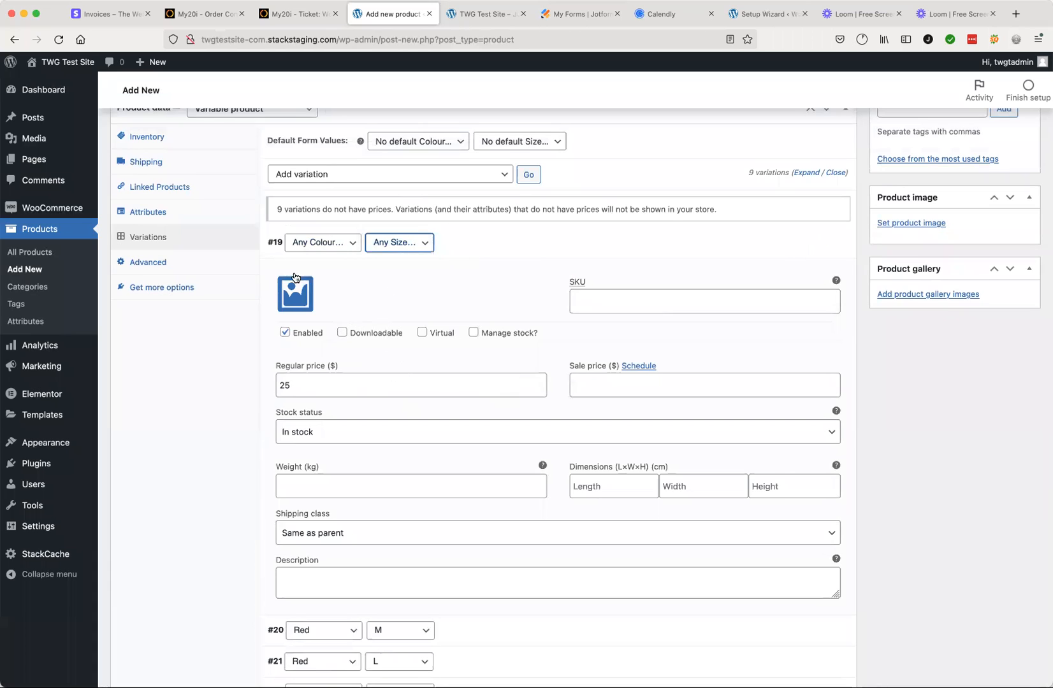
left_click(304, 388)
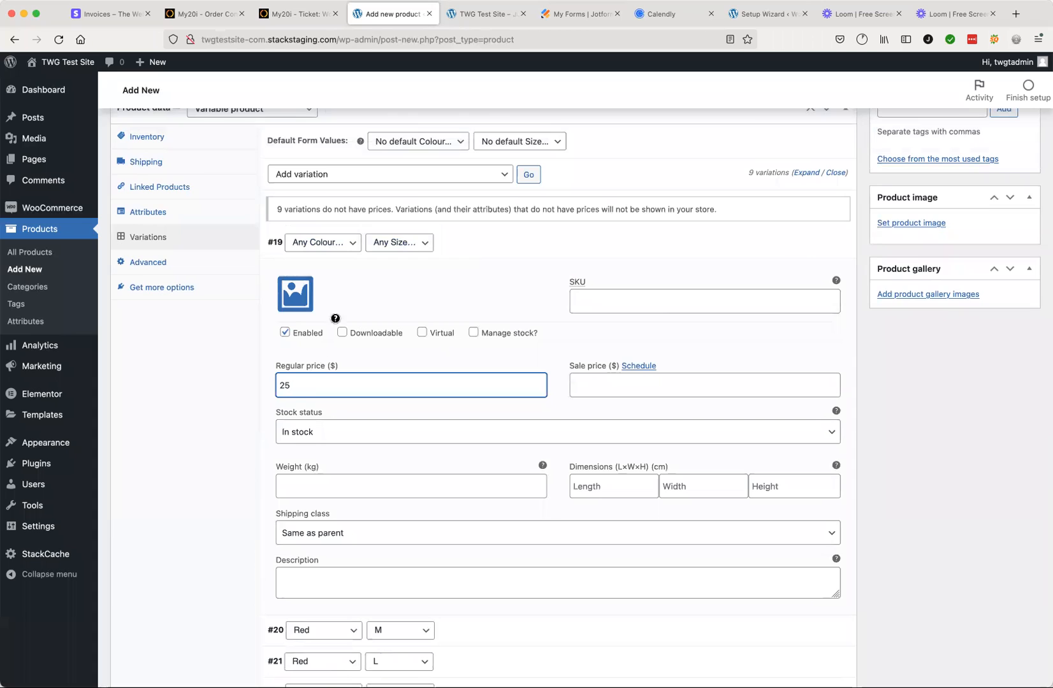
left_click(351, 243)
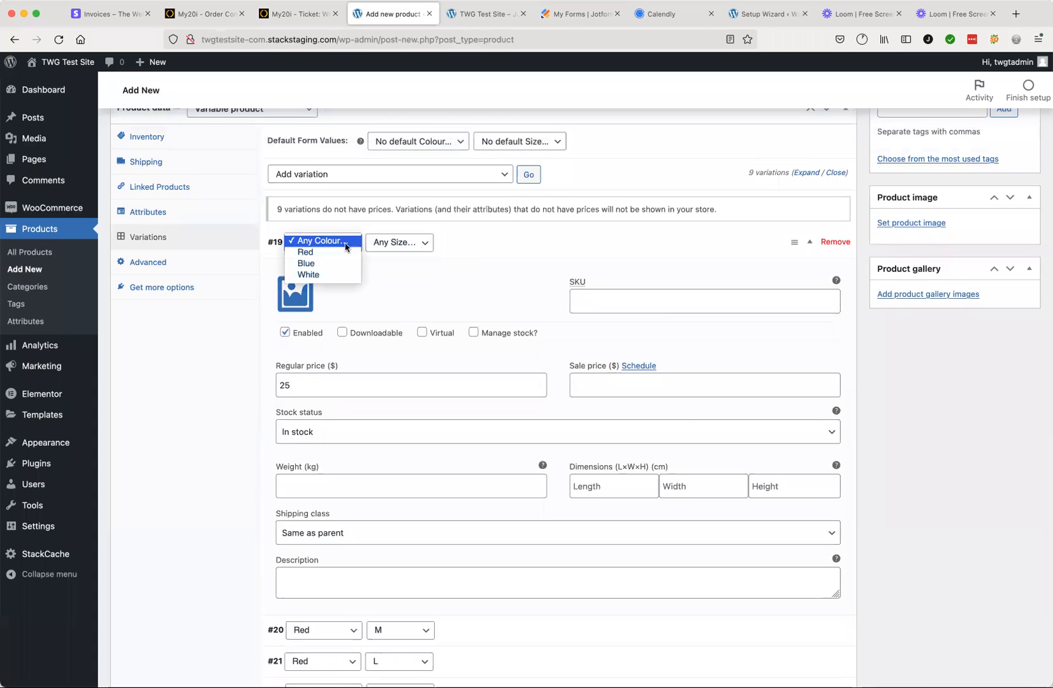
left_click(446, 312)
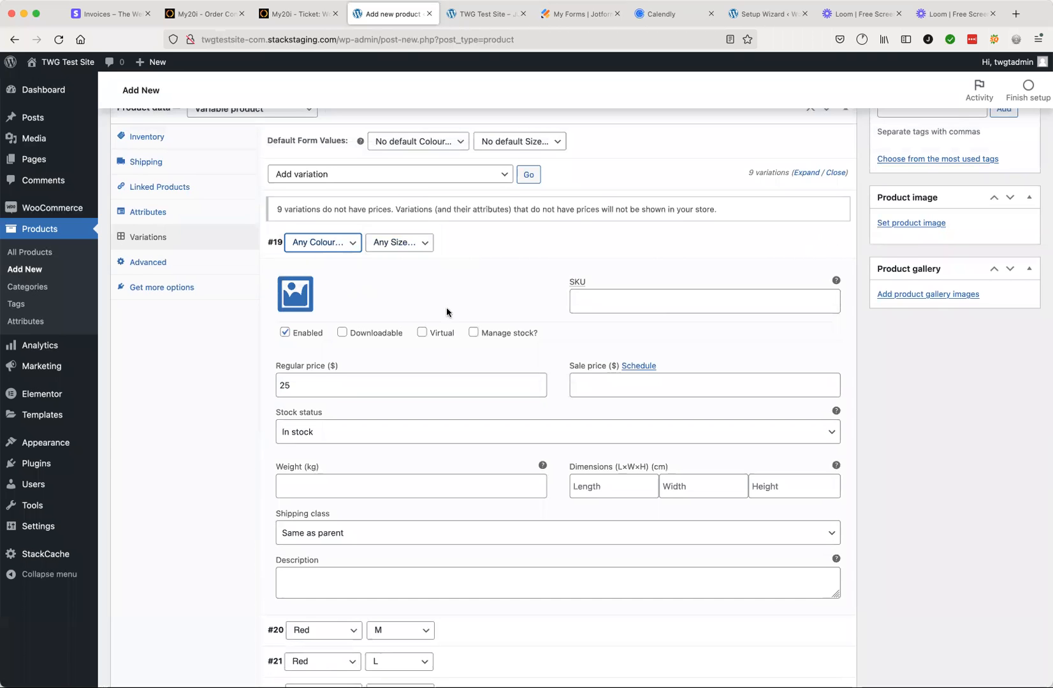
scroll(434, 498, "down", 8)
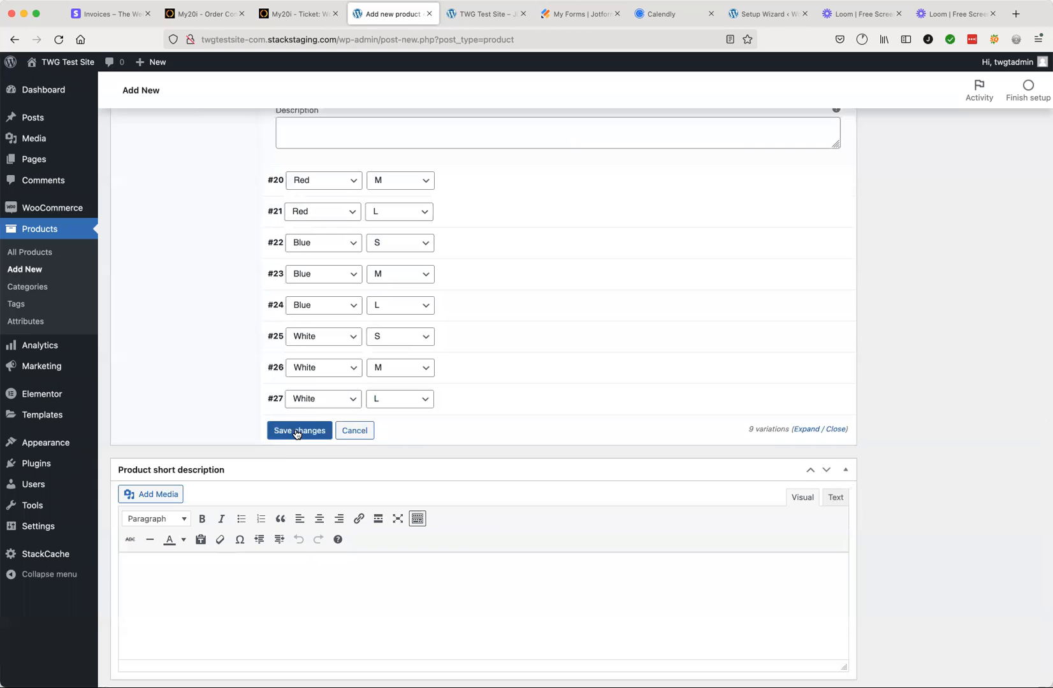
left_click(297, 432)
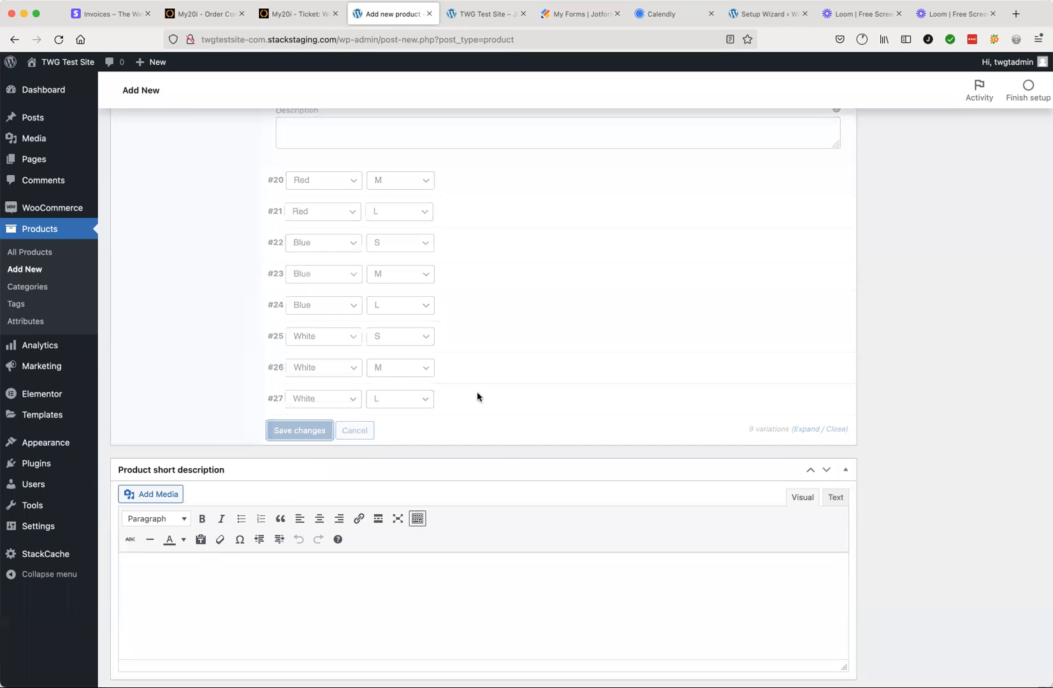
scroll(496, 389, "up", 6)
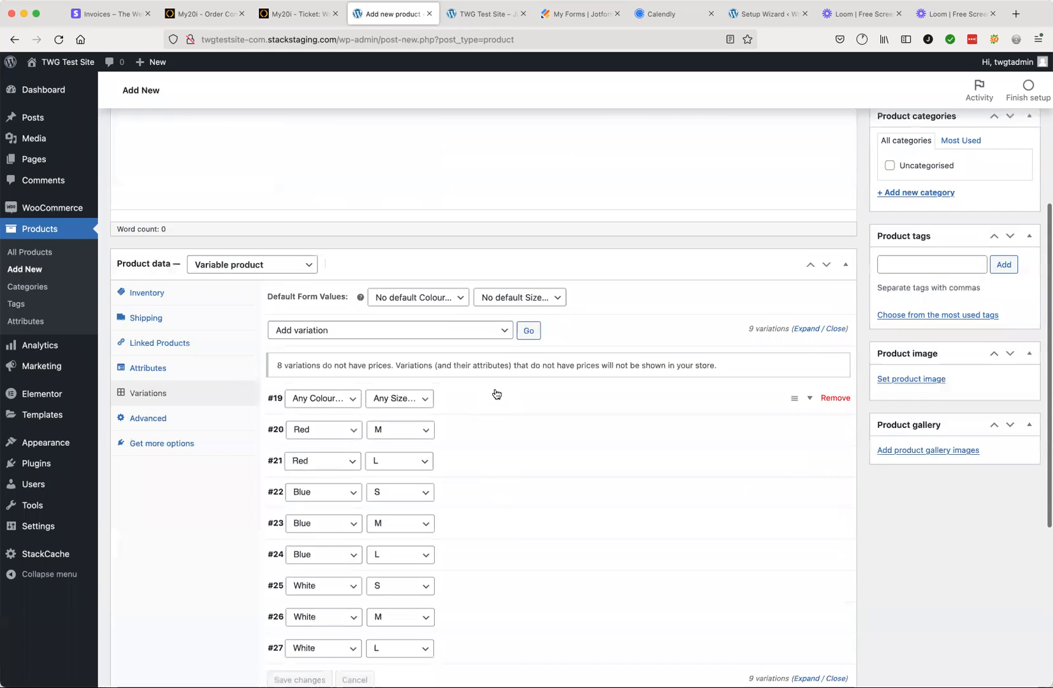
scroll(495, 390, "up", 3)
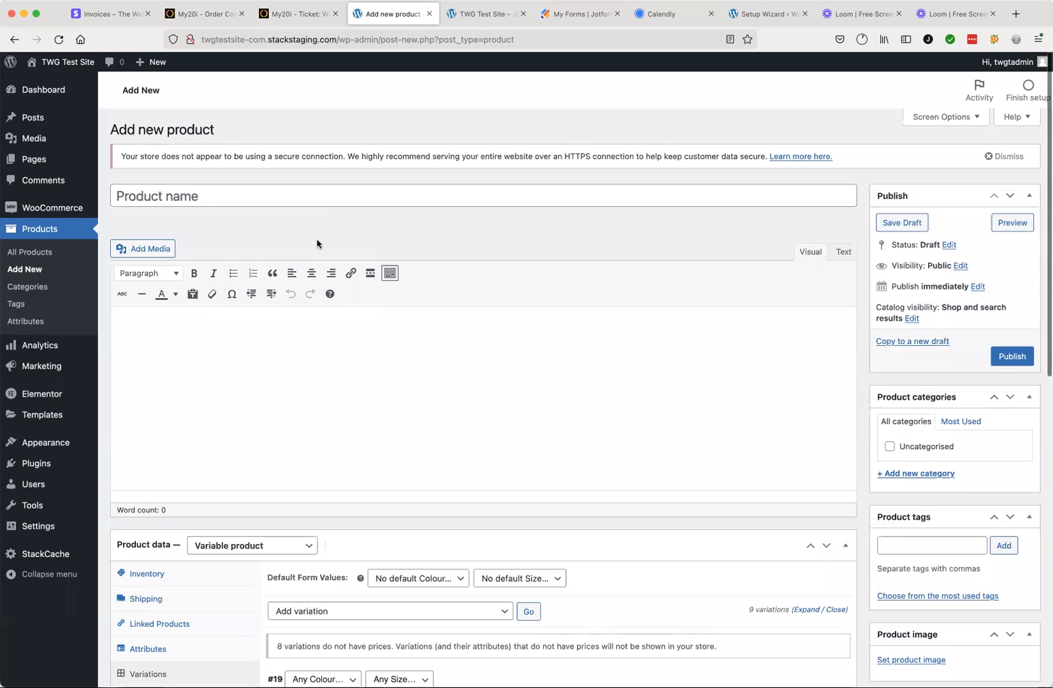
left_click(222, 190)
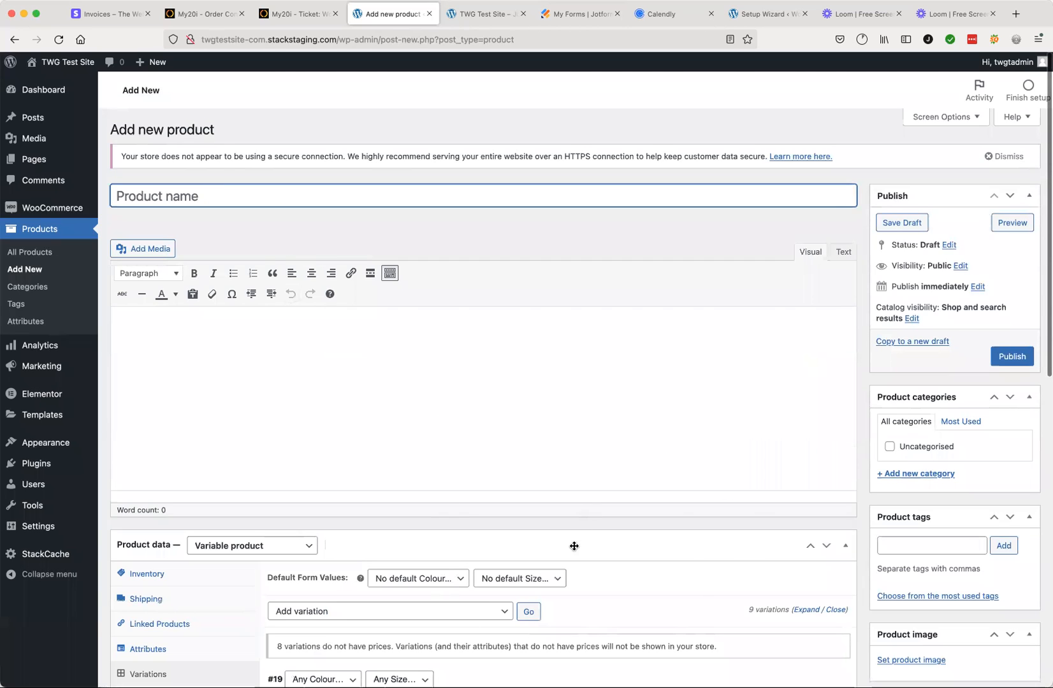
scroll(571, 543, "down", 10)
scroll(634, 375, "up", 7)
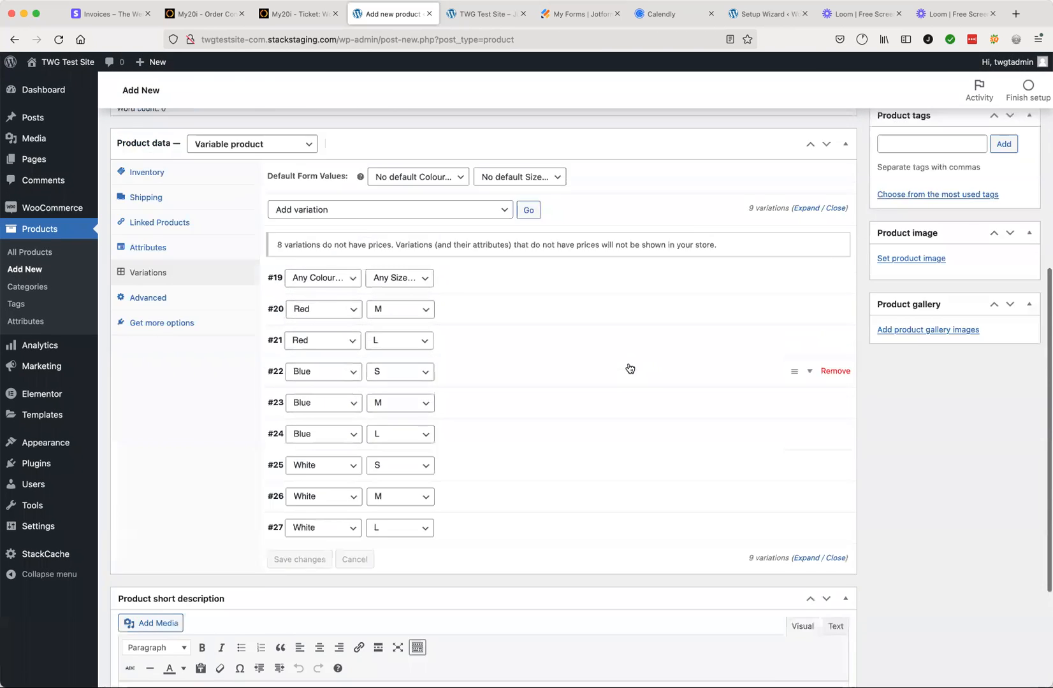